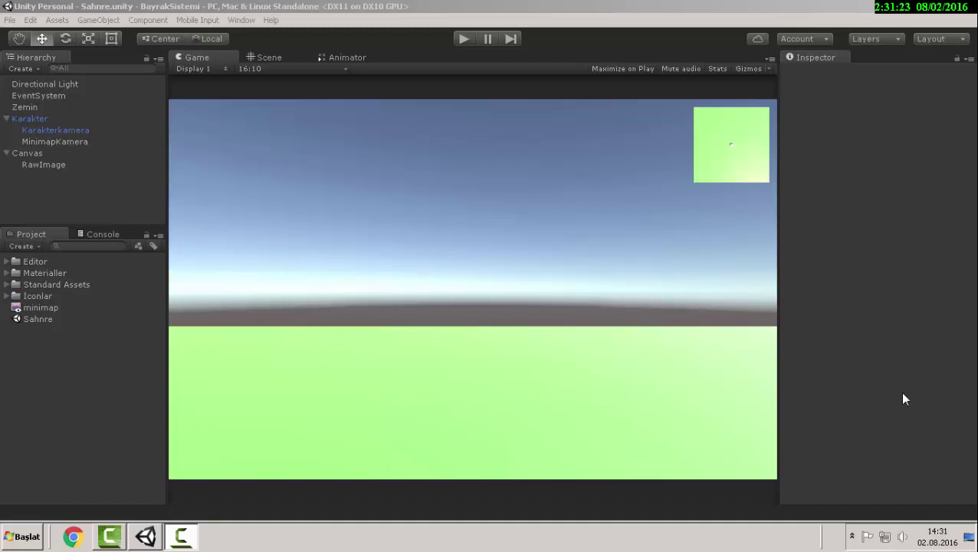
- Test-run the game, then size the RawImage to 100×100 after trying a width of 150
{"action": "left_click", "coordinate": [461, 43]}
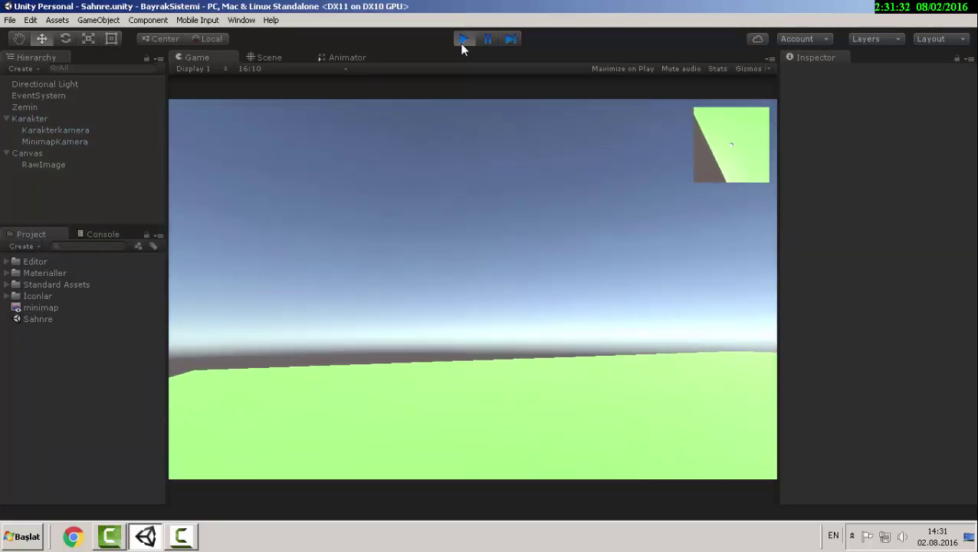
{"action": "left_click", "coordinate": [462, 39]}
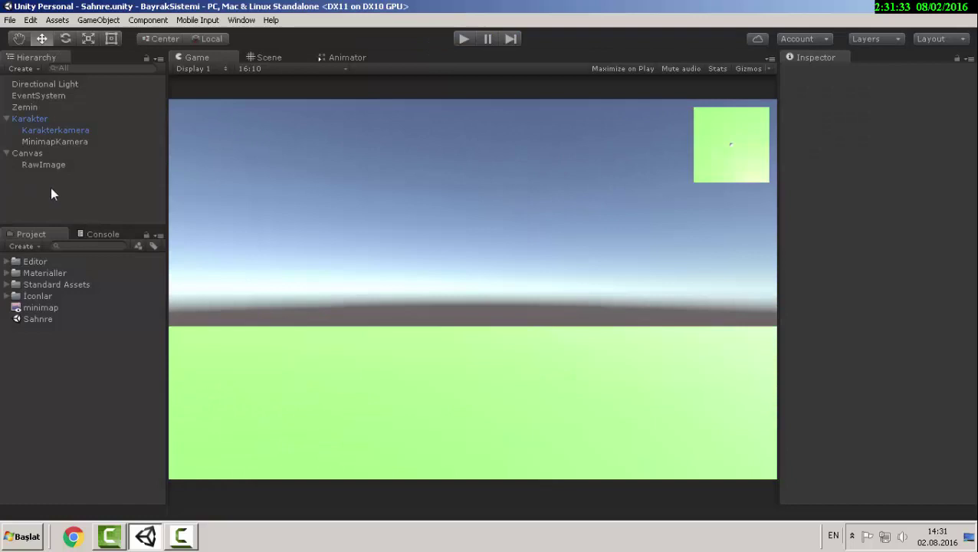
{"action": "left_click", "coordinate": [53, 165]}
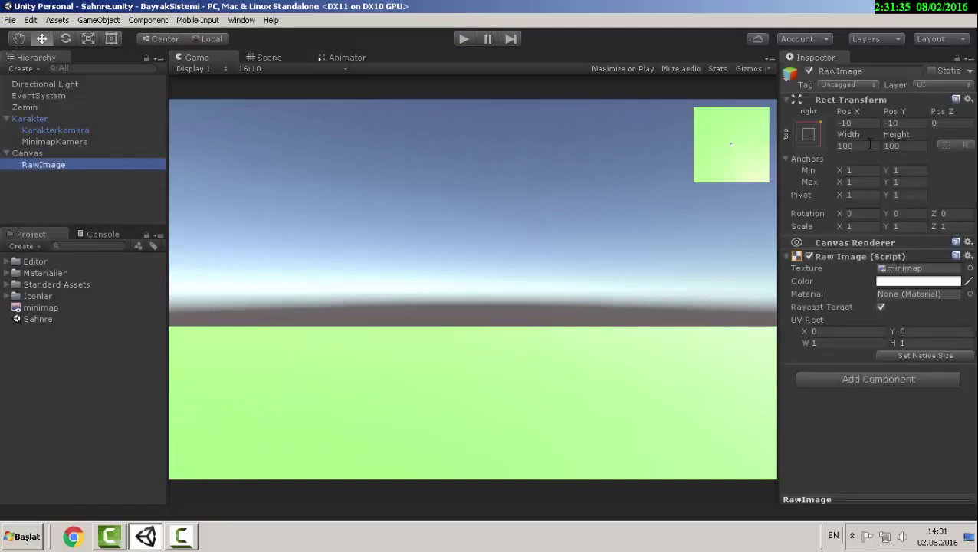
{"action": "left_click_drag", "start_coordinate": [857, 144], "coordinate": [849, 144]}
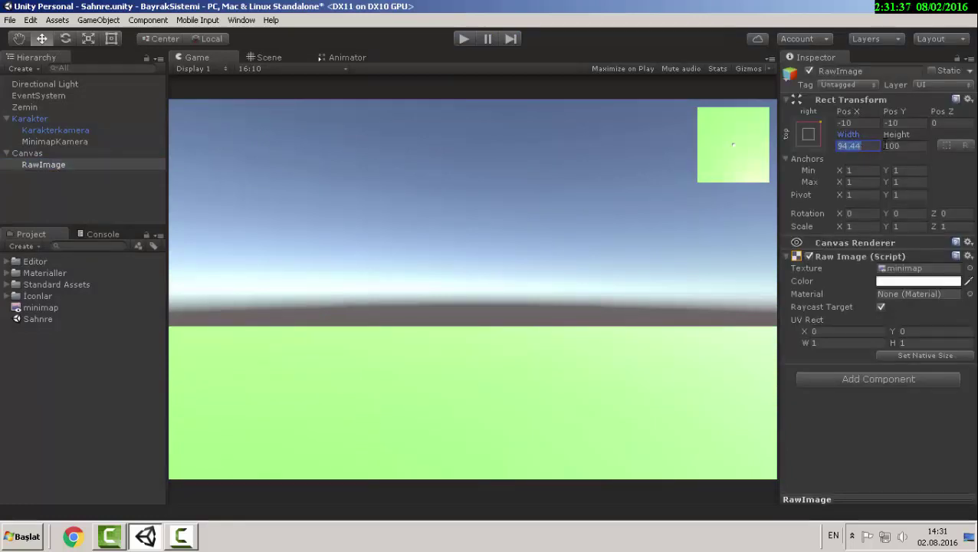
{"action": "type", "text": "1"}
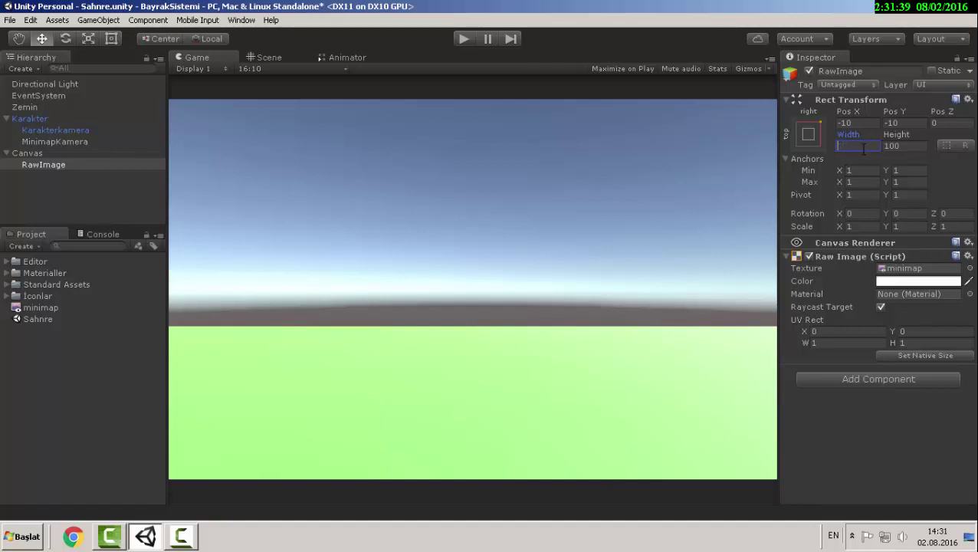
{"action": "type", "text": "50"}
{"action": "key", "text": "Tab"}
{"action": "type", "text": "150"}
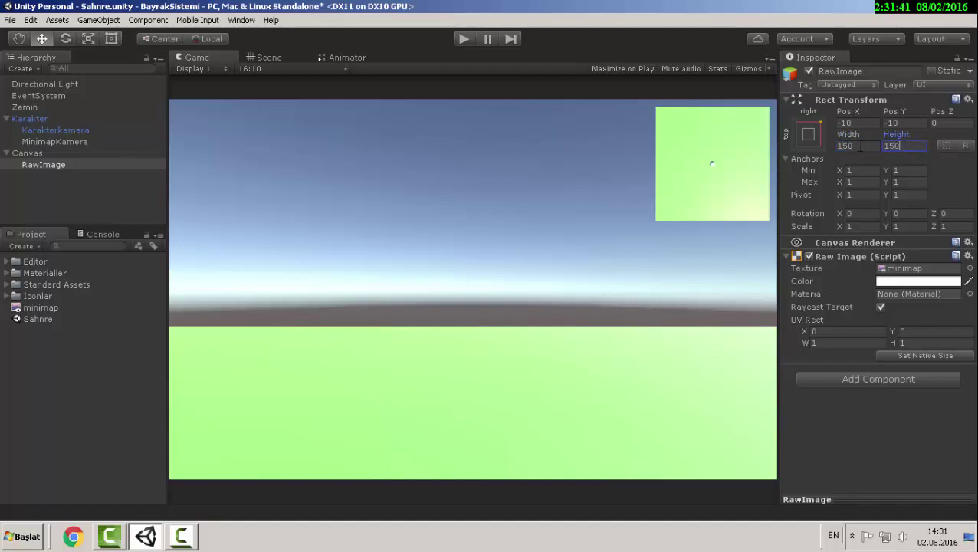
{"action": "left_click", "coordinate": [865, 145]}
{"action": "type", "text": "100"}
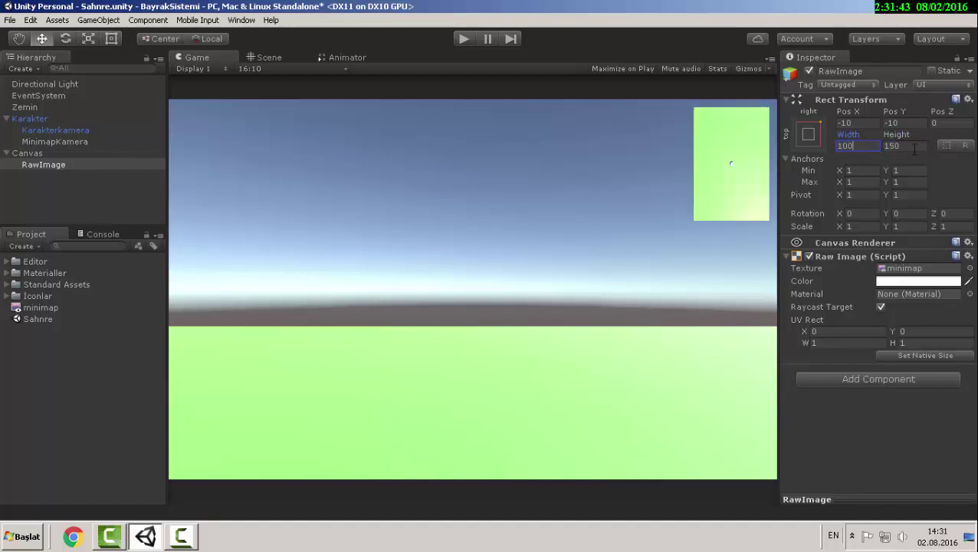
{"action": "left_click", "coordinate": [910, 146]}
{"action": "type", "text": "100"}
- Try a black tint, restore white, reset UV Rect X to 0, and rename the image 'minimap'
{"action": "left_click", "coordinate": [883, 281]}
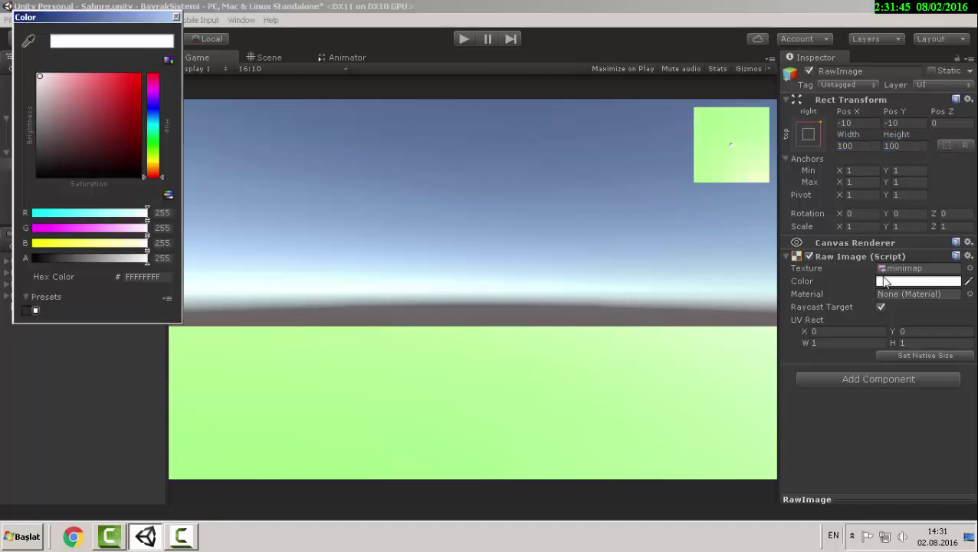
{"action": "left_click", "coordinate": [66, 174]}
{"action": "left_click", "coordinate": [39, 75]}
{"action": "left_click", "coordinate": [176, 17]}
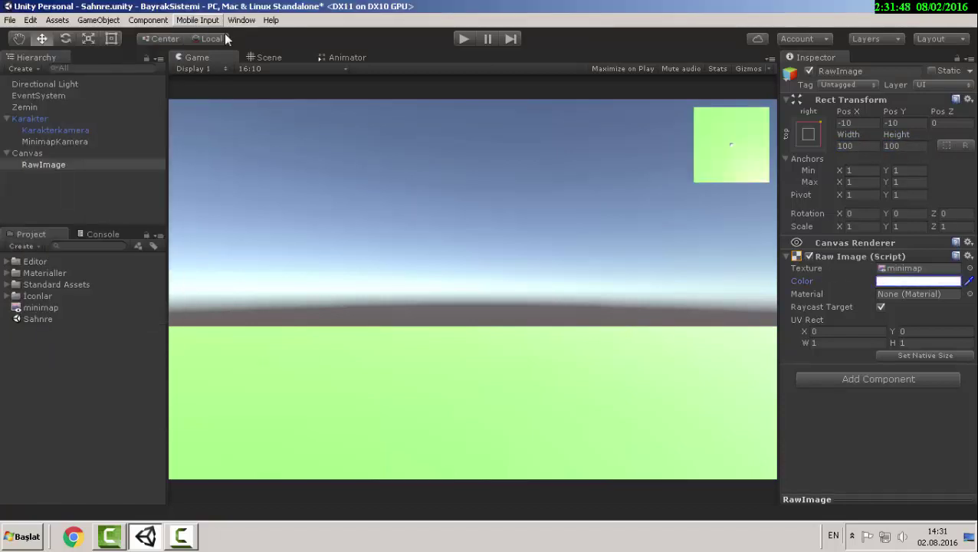
{"action": "left_click", "coordinate": [846, 331]}
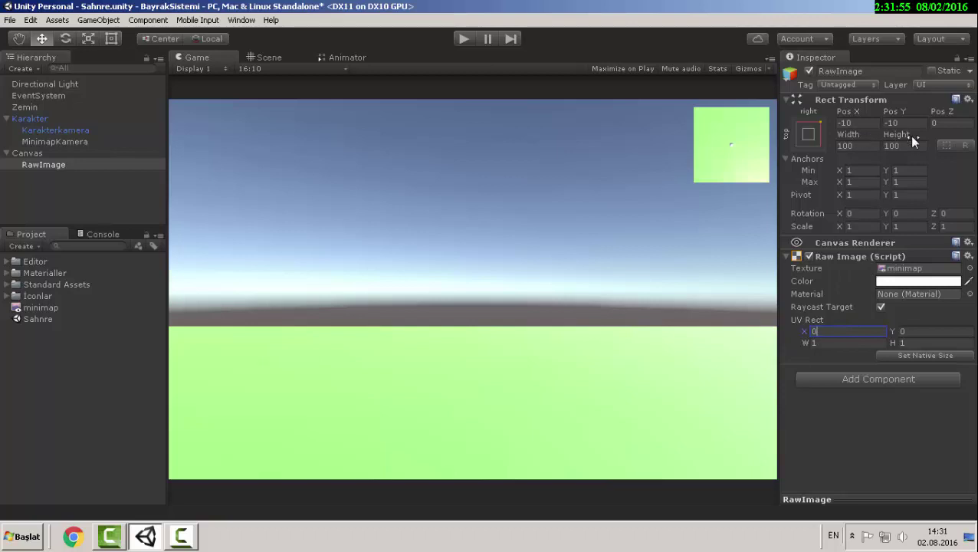
{"action": "left_click", "coordinate": [59, 164]}
{"action": "type", "text": "minimap"}
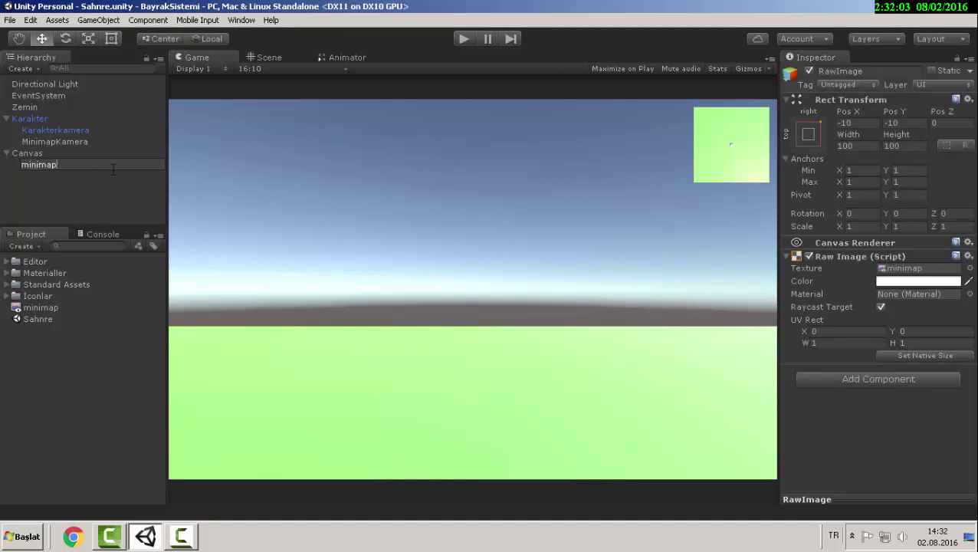
{"action": "key", "text": "Return"}
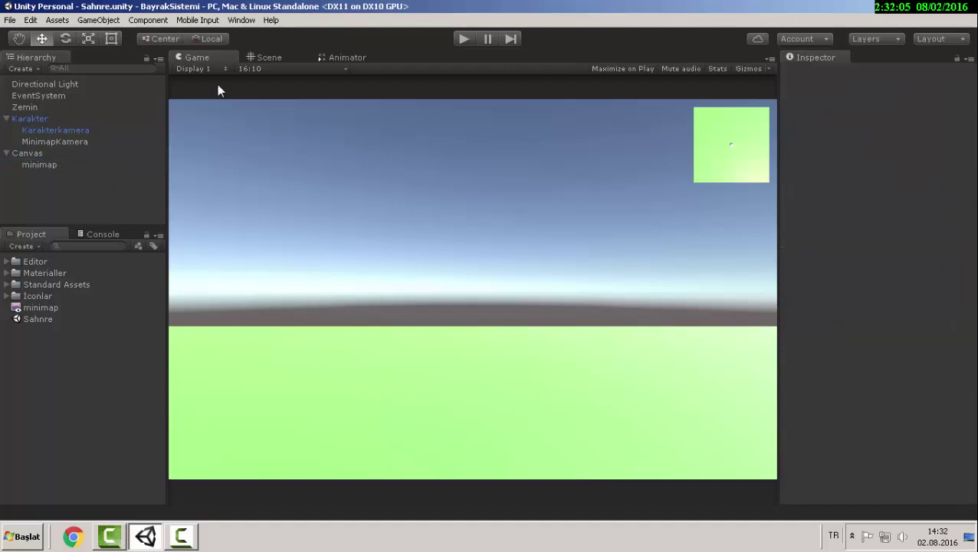
- In the Scene view, expand the Iconlar folder and enlarge the dusmanicon texture preview
{"action": "left_click", "coordinate": [257, 59]}
{"action": "right_click_drag", "start_coordinate": [308, 162], "coordinate": [340, 299]}
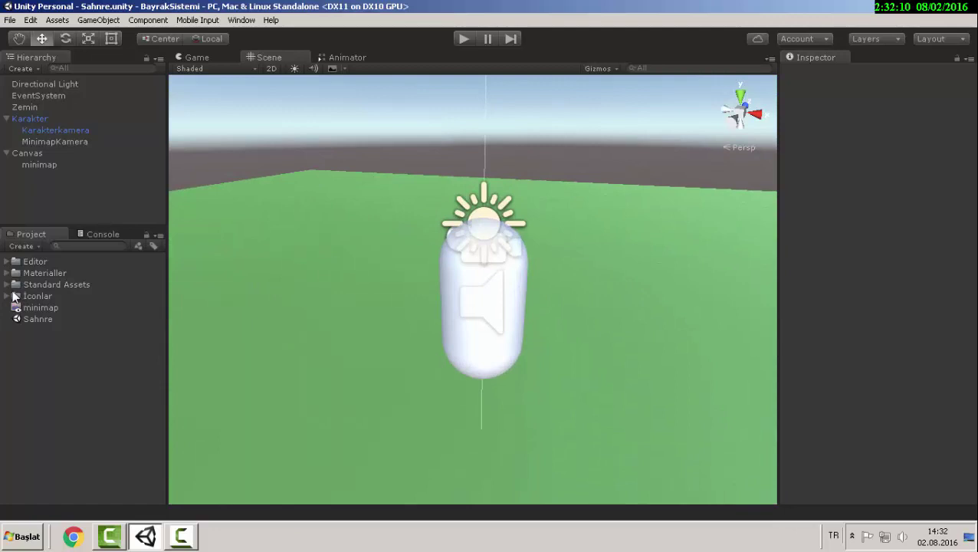
{"action": "left_click", "coordinate": [6, 296]}
{"action": "left_click", "coordinate": [40, 308]}
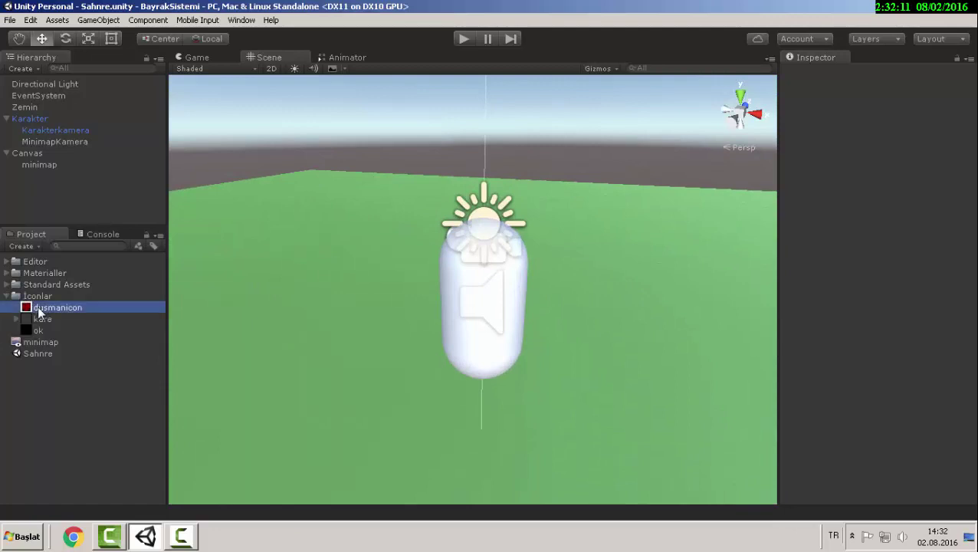
{"action": "left_click", "coordinate": [853, 499]}
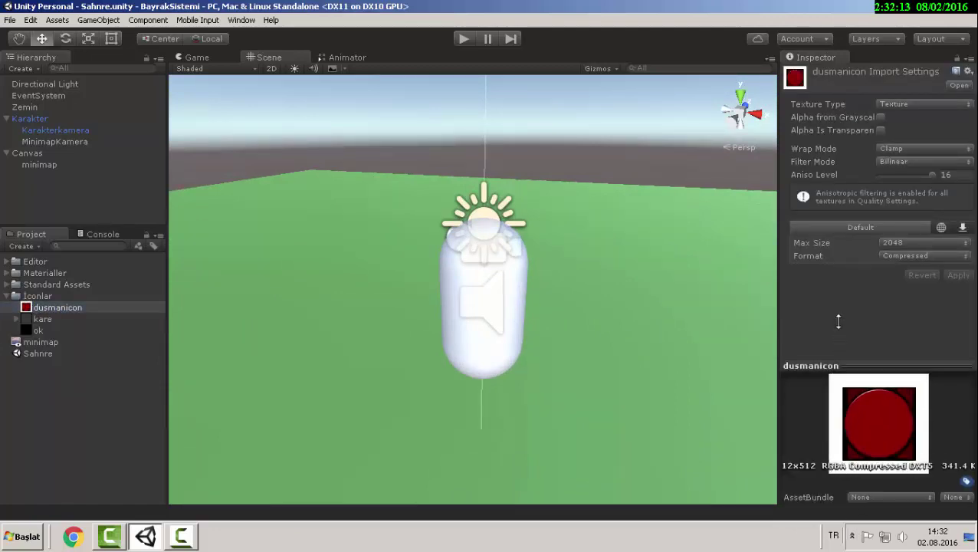
- Compare the ok and dusmanicon textures, then select the Karakter object
{"action": "left_click", "coordinate": [37, 330]}
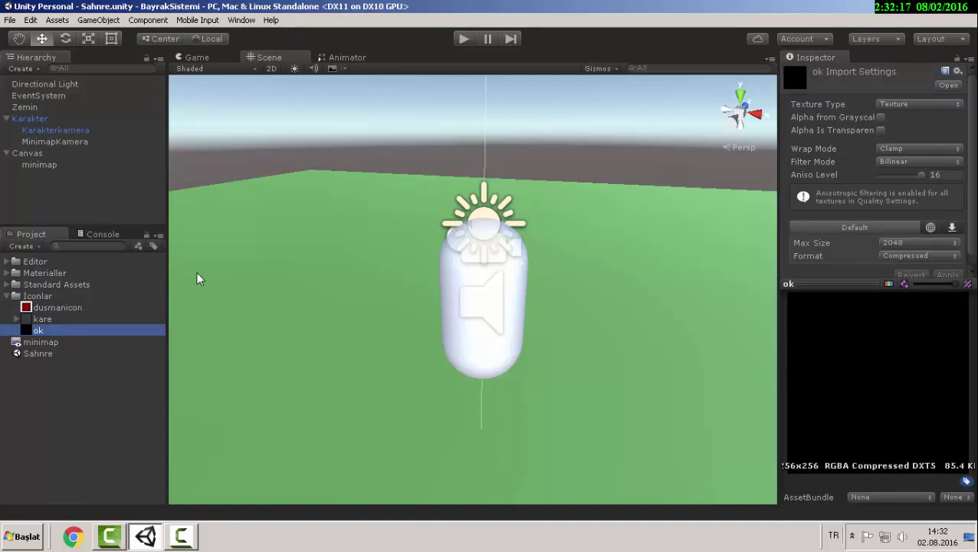
{"action": "left_click", "coordinate": [58, 308]}
{"action": "left_click", "coordinate": [50, 330]}
{"action": "scroll", "coordinate": [485, 290], "scroll_direction": "down", "scroll_amount": 5}
{"action": "scroll", "coordinate": [481, 289], "scroll_direction": "up", "scroll_amount": 5}
{"action": "scroll", "coordinate": [481, 288], "scroll_direction": "down", "scroll_amount": 4}
{"action": "scroll", "coordinate": [483, 307], "scroll_direction": "down", "scroll_amount": 1}
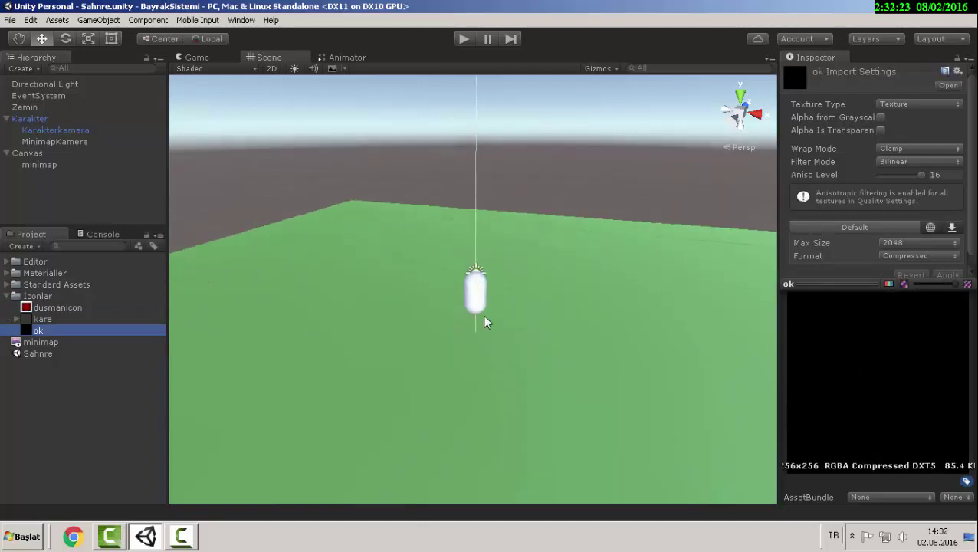
{"action": "scroll", "coordinate": [476, 343], "scroll_direction": "up", "scroll_amount": 2}
{"action": "scroll", "coordinate": [474, 348], "scroll_direction": "down", "scroll_amount": 2}
{"action": "left_click_drag", "start_coordinate": [475, 348], "coordinate": [478, 358], "text": "alt"}
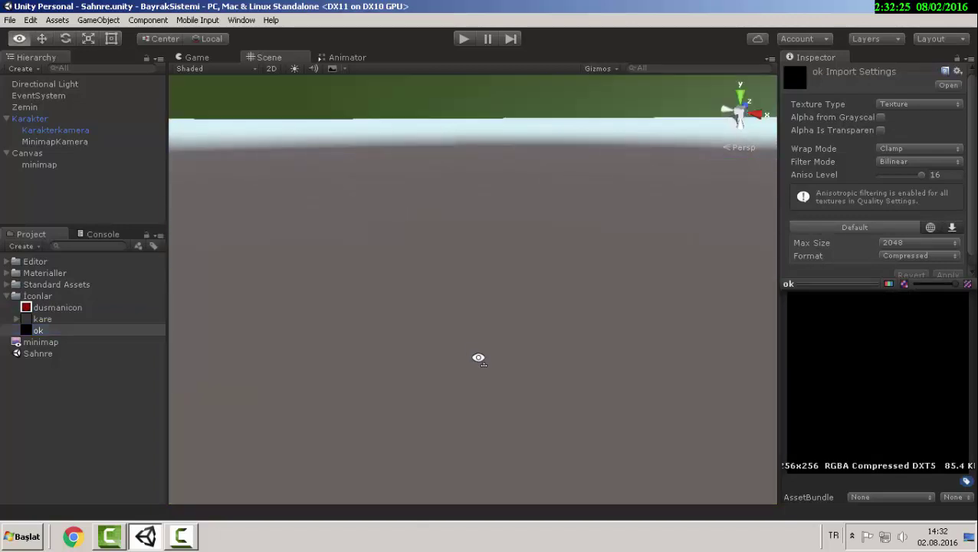
{"action": "scroll", "coordinate": [483, 375], "scroll_direction": "up", "scroll_amount": 3}
{"action": "scroll", "coordinate": [483, 376], "scroll_direction": "down", "scroll_amount": 3}
{"action": "scroll", "coordinate": [491, 395], "scroll_direction": "up", "scroll_amount": 3}
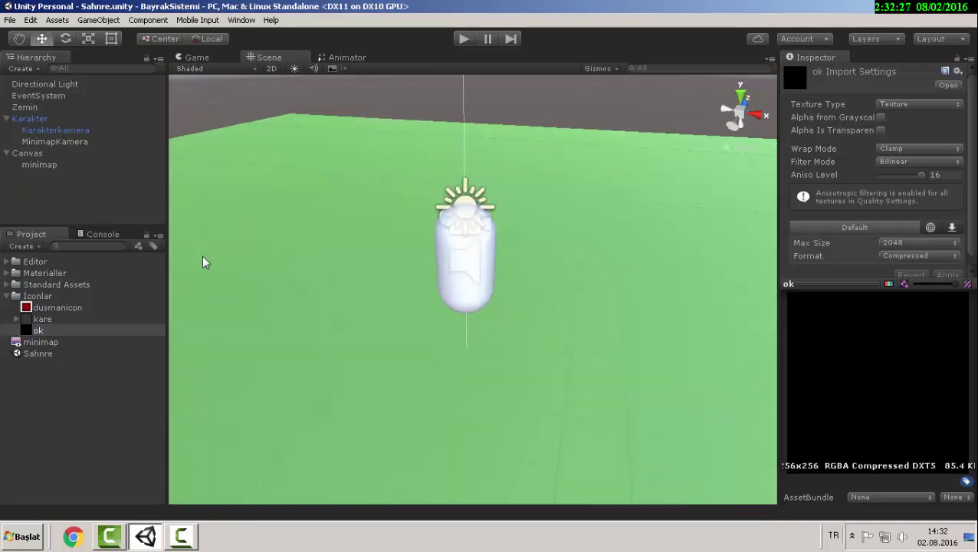
{"action": "left_click", "coordinate": [34, 120]}
- Create a Plane under Karakter and lift it to Y 2.43 above the capsule
{"action": "right_click", "coordinate": [33, 120]}
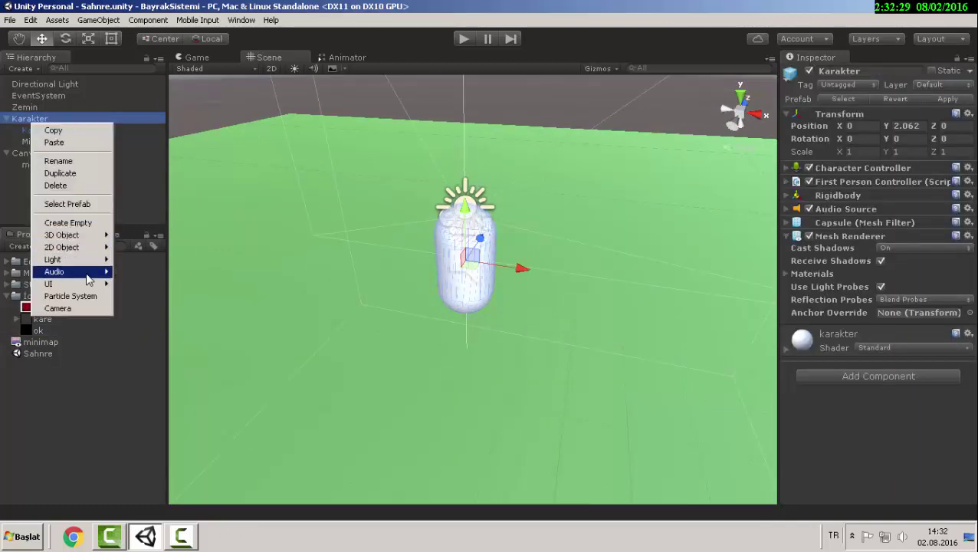
{"action": "mouse_move", "coordinate": [68, 236]}
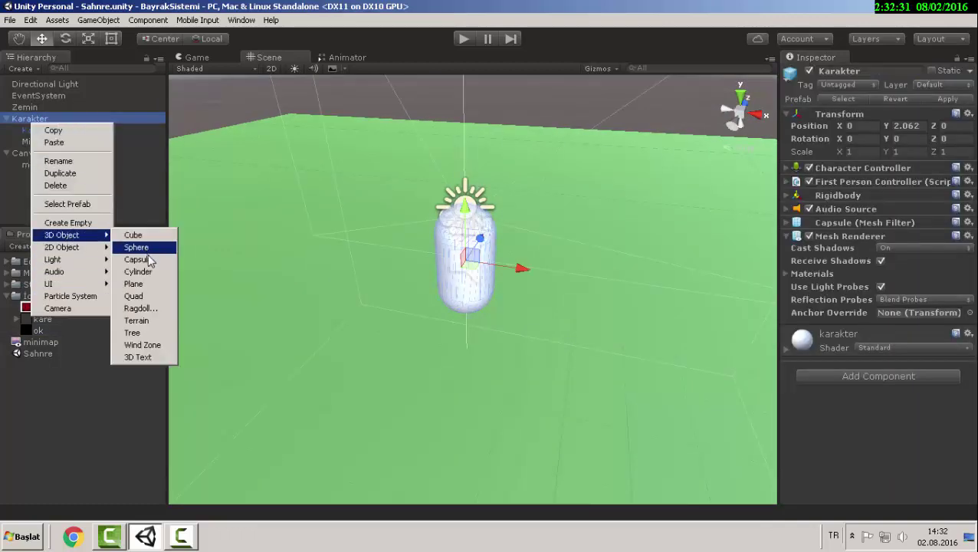
{"action": "left_click", "coordinate": [133, 284]}
{"action": "key", "text": "f"}
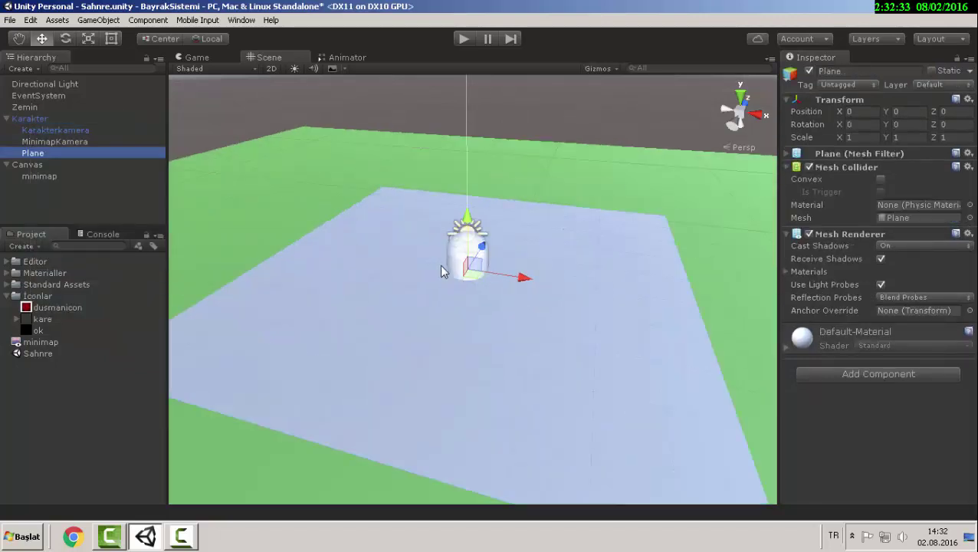
{"action": "mouse_move", "coordinate": [471, 228]}
{"action": "left_mouse_down"}
{"action": "mouse_move", "coordinate": [465, 153]}
{"action": "mouse_move", "coordinate": [465, 234]}
{"action": "mouse_move", "coordinate": [483, 134]}
{"action": "left_mouse_up"}
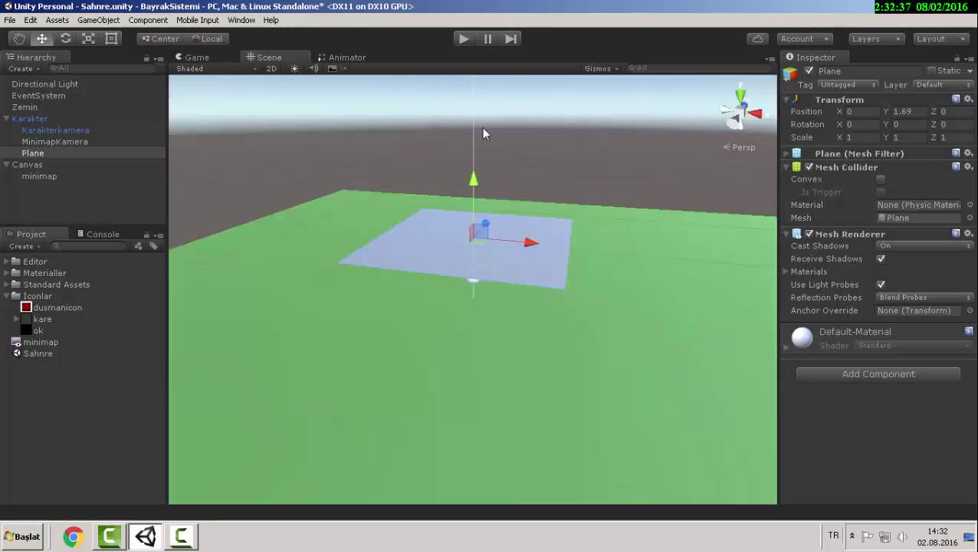
{"action": "mouse_move", "coordinate": [473, 180]}
{"action": "left_mouse_down"}
{"action": "mouse_move", "coordinate": [465, 163]}
{"action": "mouse_move", "coordinate": [429, 192]}
{"action": "mouse_move", "coordinate": [397, 168]}
{"action": "mouse_move", "coordinate": [383, 287]}
{"action": "mouse_move", "coordinate": [430, 247]}
{"action": "mouse_move", "coordinate": [387, 331]}
{"action": "mouse_move", "coordinate": [374, 337]}
{"action": "left_mouse_up"}
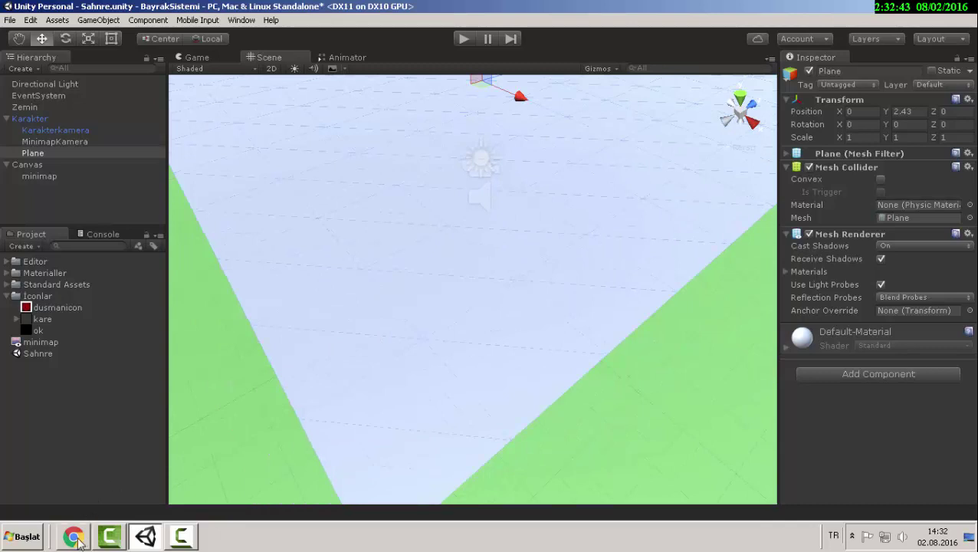
{"action": "key", "text": "f"}
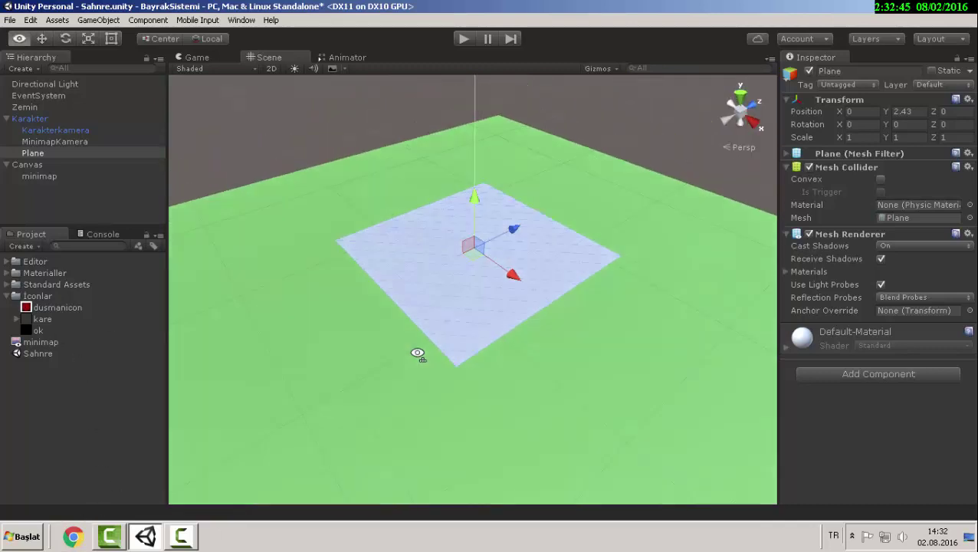
{"action": "scroll", "coordinate": [327, 360], "scroll_direction": "up", "scroll_amount": 2}
{"action": "scroll", "coordinate": [328, 367], "scroll_direction": "down", "scroll_amount": 3}
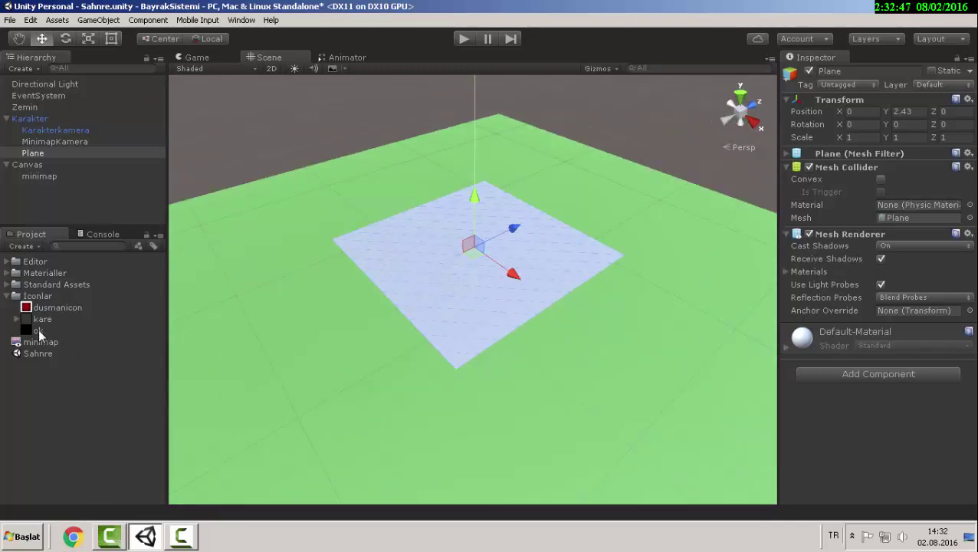
- Apply the ok texture to the Plane and set its material's Rendering Mode to Cutout
{"action": "left_click_drag", "start_coordinate": [38, 329], "coordinate": [413, 269]}
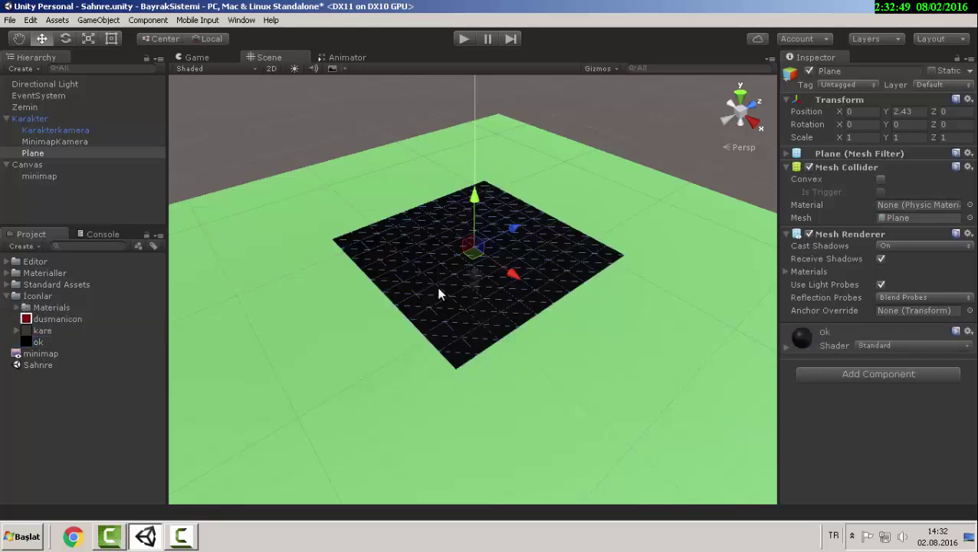
{"action": "left_click_drag", "start_coordinate": [440, 302], "coordinate": [487, 327], "text": "alt"}
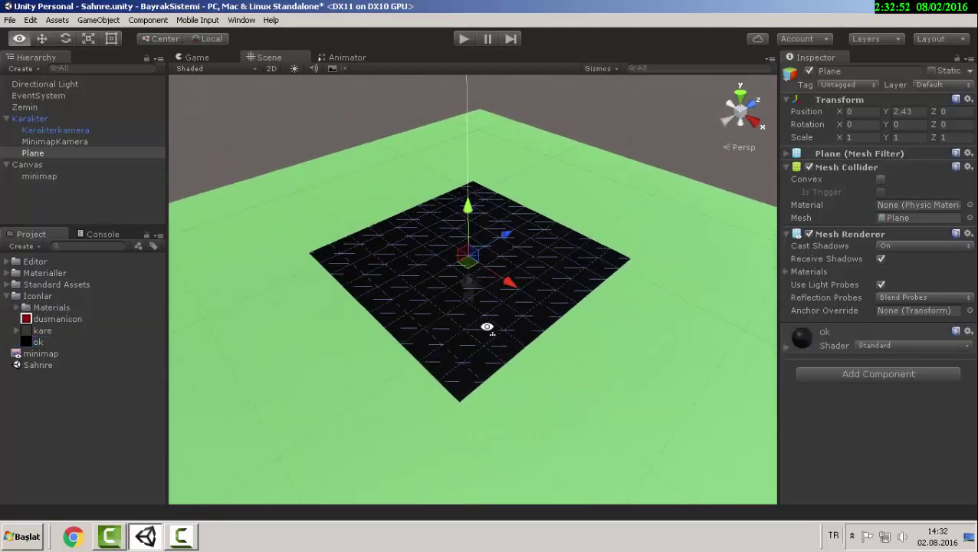
{"action": "right_click_drag", "start_coordinate": [487, 327], "coordinate": [763, 347], "text": "alt"}
{"action": "left_click", "coordinate": [830, 345]}
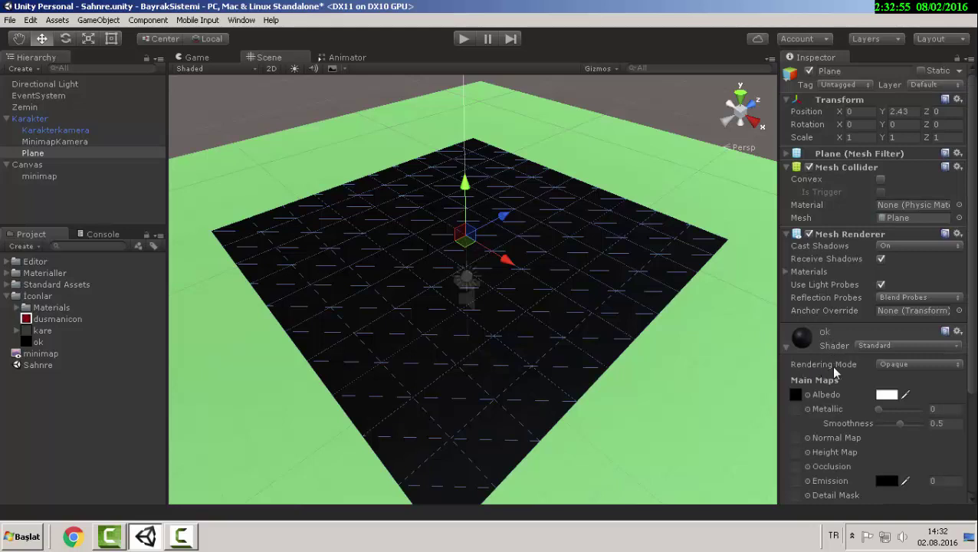
{"action": "left_click", "coordinate": [887, 367]}
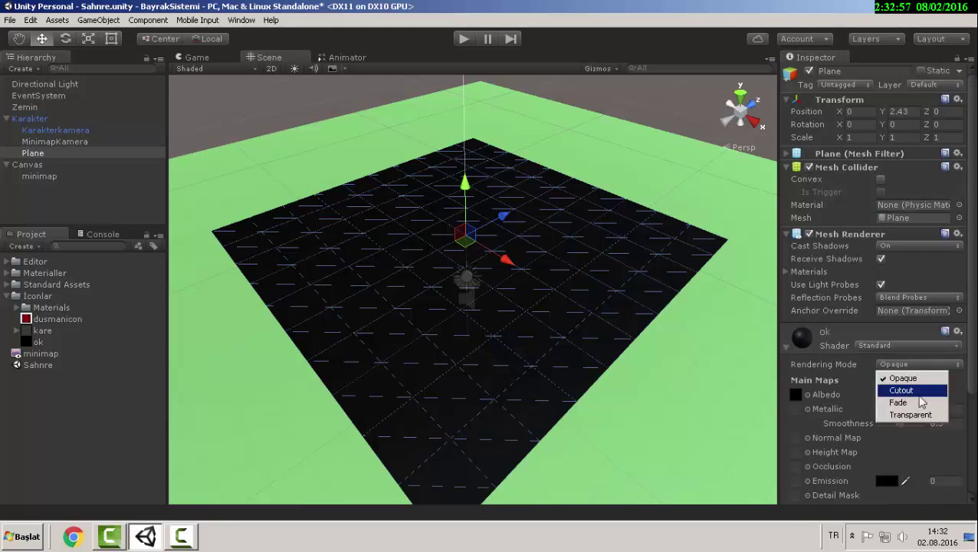
{"action": "left_click", "coordinate": [920, 393]}
{"action": "mouse_move", "coordinate": [448, 273]}
{"action": "left_mouse_down", "text": "alt"}
{"action": "mouse_move", "coordinate": [608, 329]}
{"action": "mouse_move", "coordinate": [507, 347]}
{"action": "left_mouse_up", "text": "alt"}
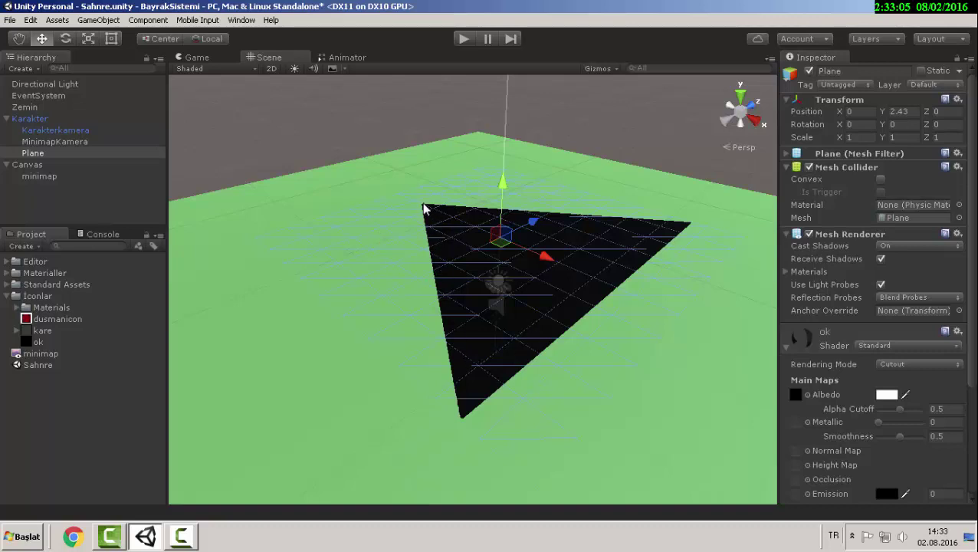
- Try Transparent rendering on the ok material, then switch it back to Cutout
{"action": "left_click", "coordinate": [899, 364]}
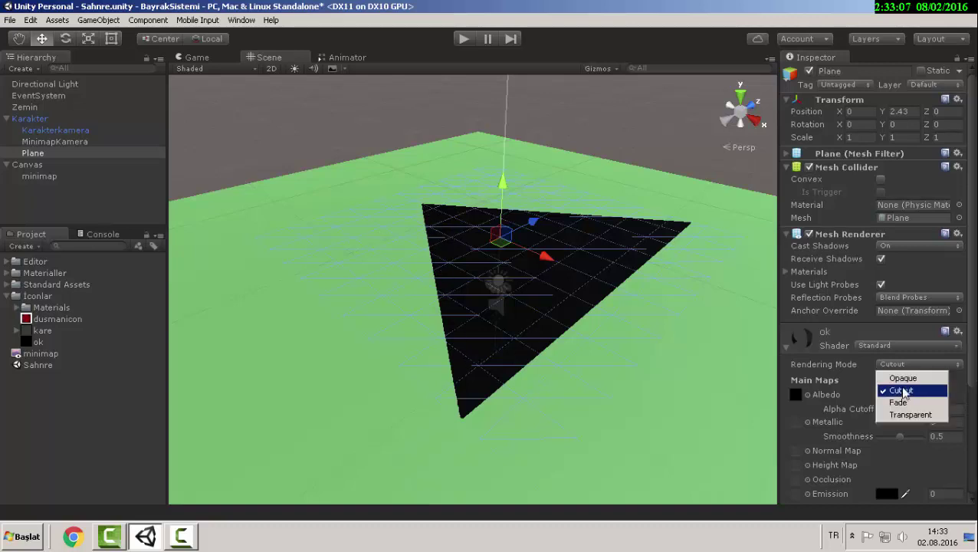
{"action": "left_click", "coordinate": [893, 390]}
{"action": "left_click", "coordinate": [897, 362]}
{"action": "left_click", "coordinate": [910, 415]}
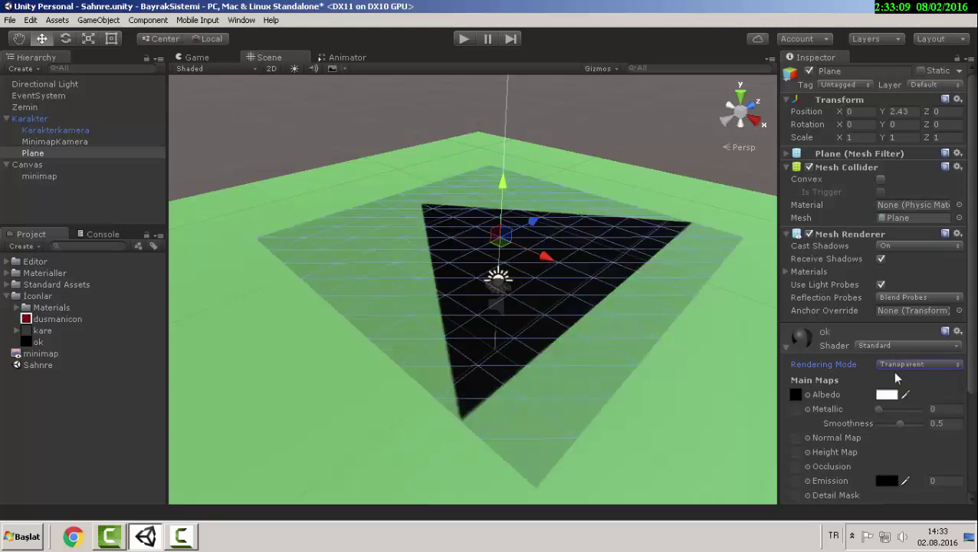
{"action": "left_click", "coordinate": [897, 363]}
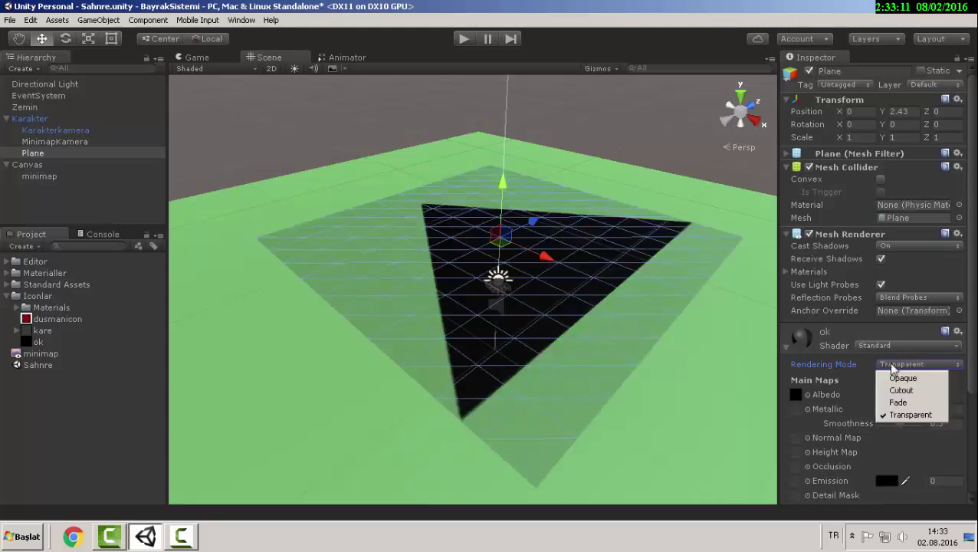
{"action": "left_click", "coordinate": [901, 390]}
- Orbit and zoom around the capsule to inspect the black plane, then frame the Plane
{"action": "scroll", "coordinate": [448, 291], "scroll_direction": "up", "scroll_amount": 5}
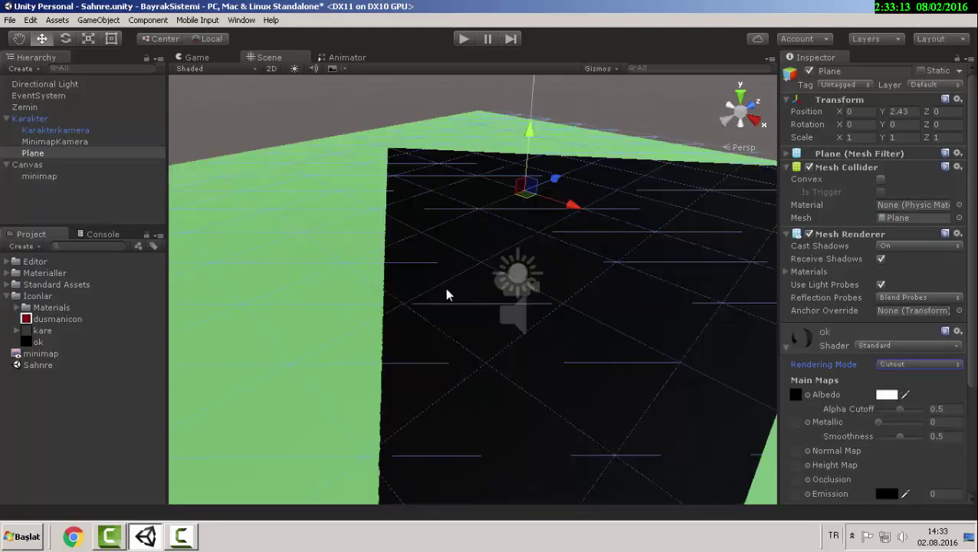
{"action": "left_click_drag", "start_coordinate": [447, 291], "coordinate": [480, 382], "text": "alt"}
{"action": "scroll", "coordinate": [492, 399], "scroll_direction": "down", "scroll_amount": 6}
{"action": "scroll", "coordinate": [463, 323], "scroll_direction": "up", "scroll_amount": 3}
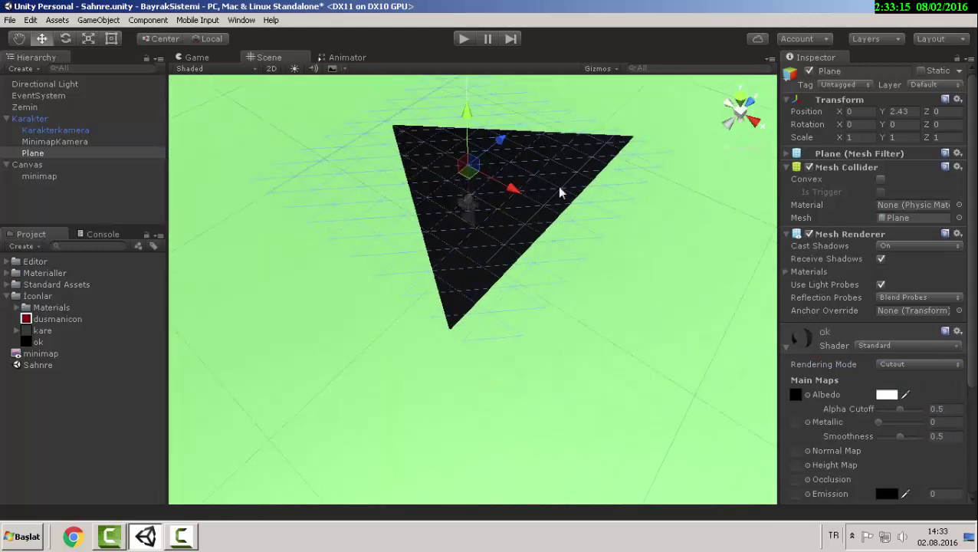
{"action": "left_click_drag", "start_coordinate": [404, 299], "coordinate": [412, 217], "text": "alt"}
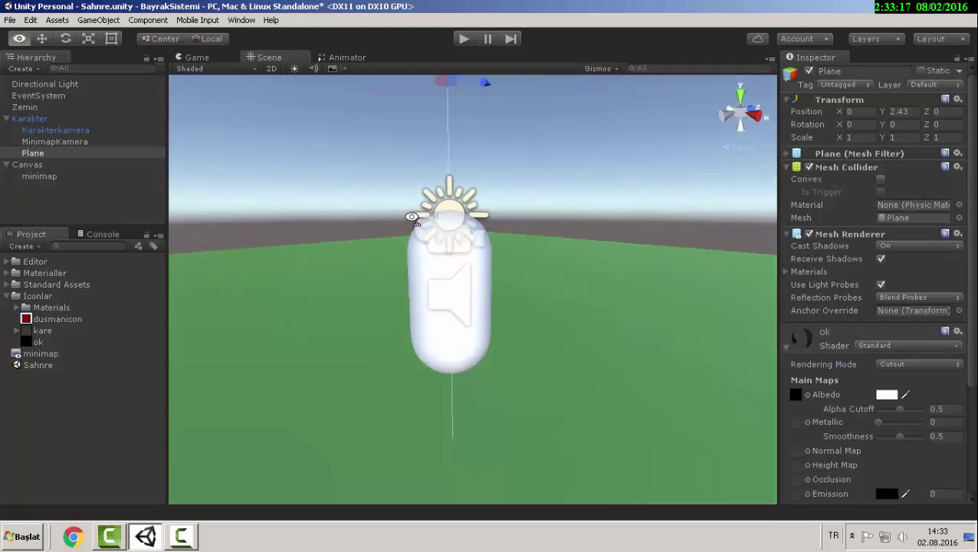
{"action": "scroll", "coordinate": [370, 327], "scroll_direction": "down", "scroll_amount": 5}
{"action": "mouse_move", "coordinate": [371, 328]}
{"action": "left_mouse_down", "text": "alt"}
{"action": "mouse_move", "coordinate": [378, 295]}
{"action": "mouse_move", "coordinate": [365, 340]}
{"action": "mouse_move", "coordinate": [395, 340]}
{"action": "left_mouse_up", "text": "alt"}
{"action": "scroll", "coordinate": [374, 310], "scroll_direction": "up", "scroll_amount": 4}
{"action": "scroll", "coordinate": [374, 310], "scroll_direction": "down", "scroll_amount": 3}
{"action": "scroll", "coordinate": [380, 307], "scroll_direction": "up", "scroll_amount": 4}
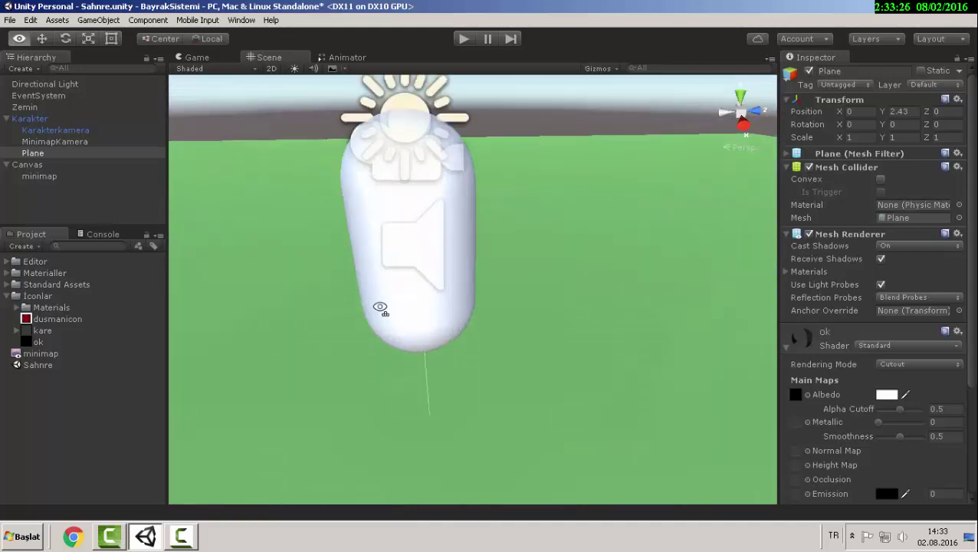
{"action": "left_click_drag", "start_coordinate": [381, 307], "coordinate": [454, 304], "text": "alt"}
{"action": "scroll", "coordinate": [312, 299], "scroll_direction": "down", "scroll_amount": 2}
{"action": "double_click", "coordinate": [83, 155]}
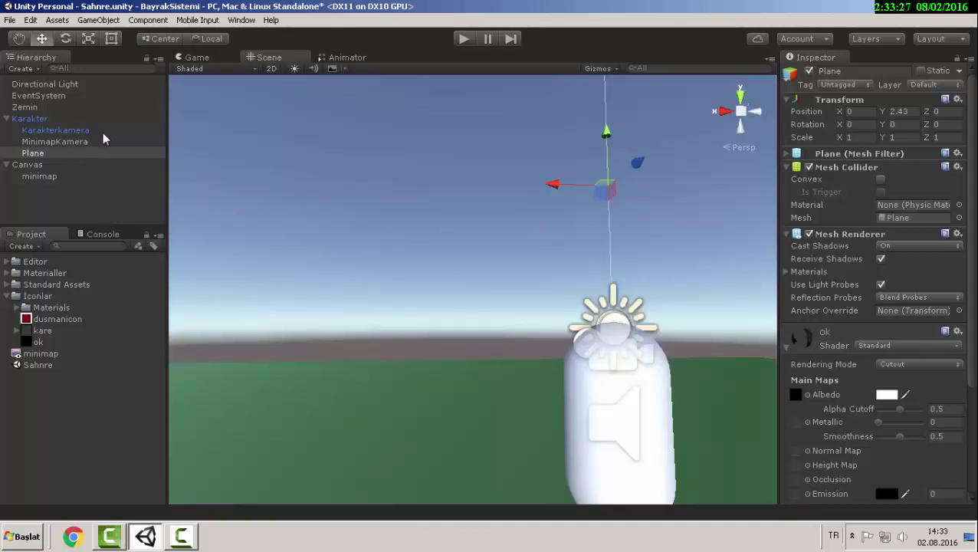
- Frame Karakter from above, then set the Plane's Y rotation to 90
{"action": "double_click", "coordinate": [30, 119]}
{"action": "mouse_move", "coordinate": [533, 340]}
{"action": "left_mouse_down", "text": "alt"}
{"action": "mouse_move", "coordinate": [684, 362]}
{"action": "mouse_move", "coordinate": [415, 323]}
{"action": "left_mouse_up", "text": "alt"}
{"action": "scroll", "coordinate": [472, 289], "scroll_direction": "up", "scroll_amount": 2}
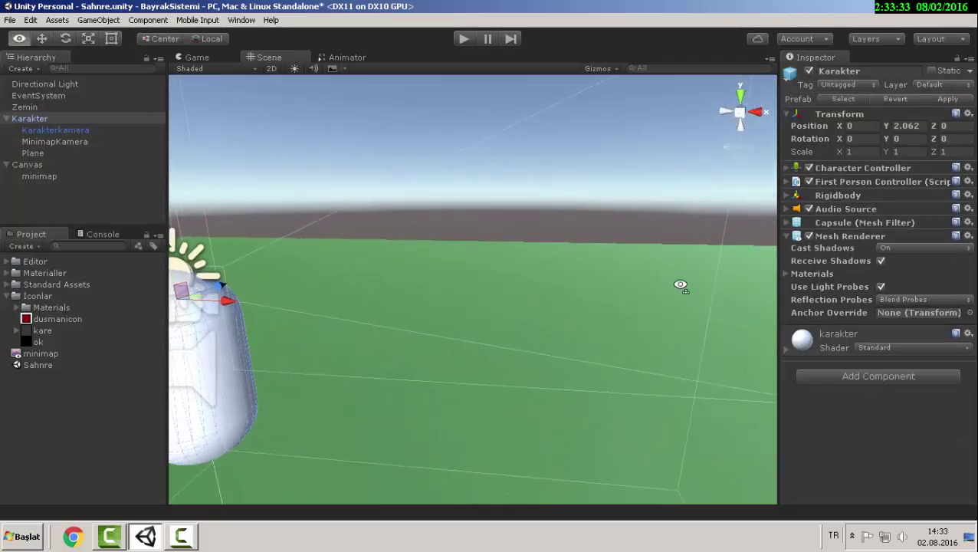
{"action": "mouse_move", "coordinate": [682, 142]}
{"action": "left_mouse_down", "text": "alt"}
{"action": "mouse_move", "coordinate": [506, 318]}
{"action": "mouse_move", "coordinate": [424, 161]}
{"action": "left_mouse_up", "text": "alt"}
{"action": "scroll", "coordinate": [424, 161], "scroll_direction": "up", "scroll_amount": 4}
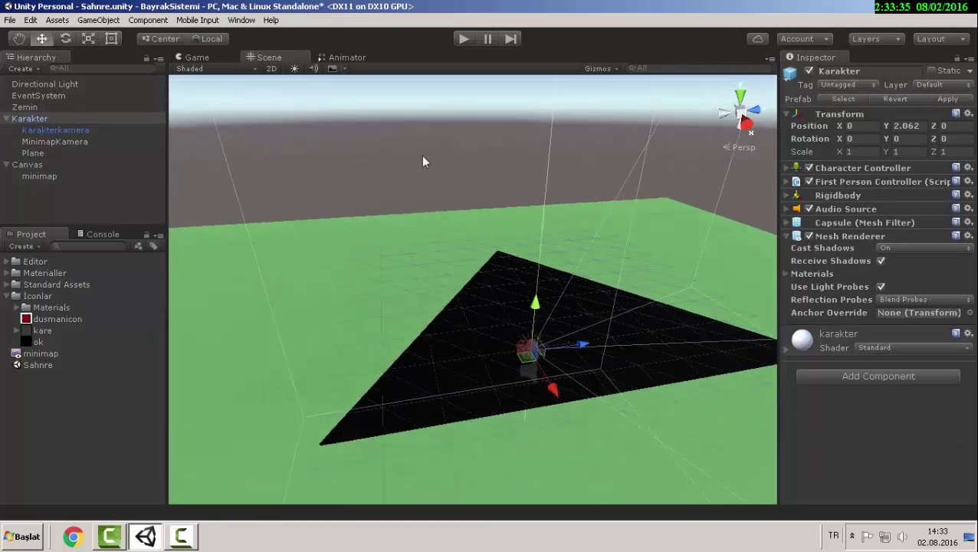
{"action": "left_click", "coordinate": [76, 85]}
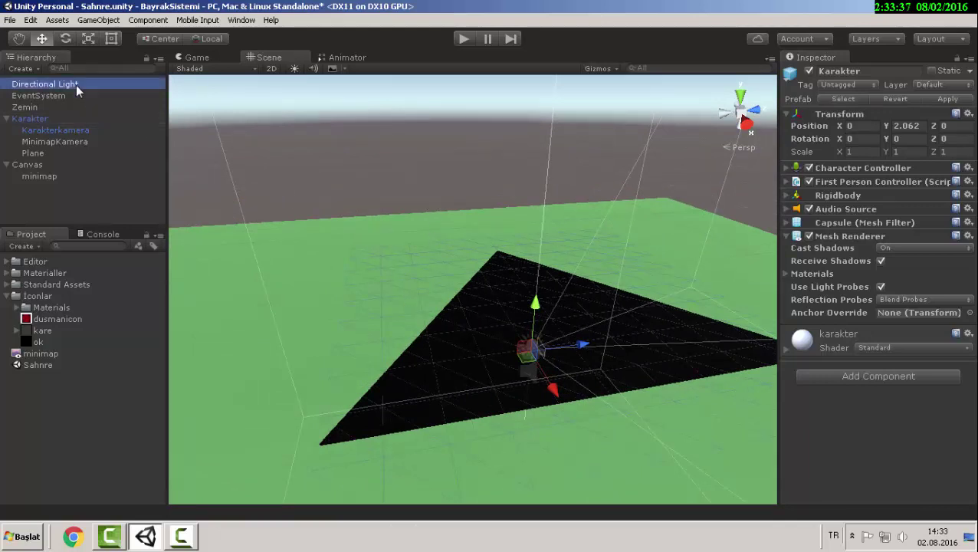
{"action": "left_click", "coordinate": [33, 153]}
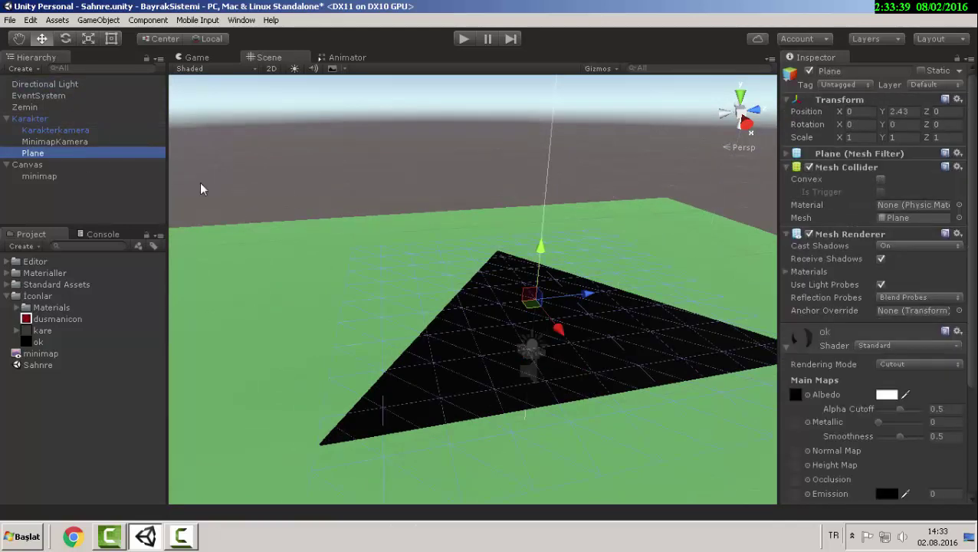
{"action": "left_click", "coordinate": [858, 125]}
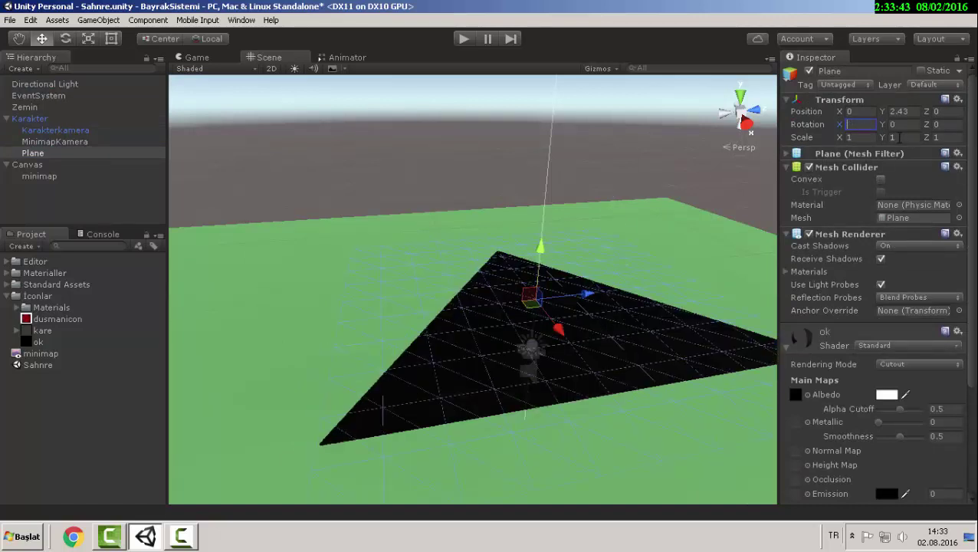
{"action": "left_click", "coordinate": [897, 124]}
{"action": "type", "text": "90"}
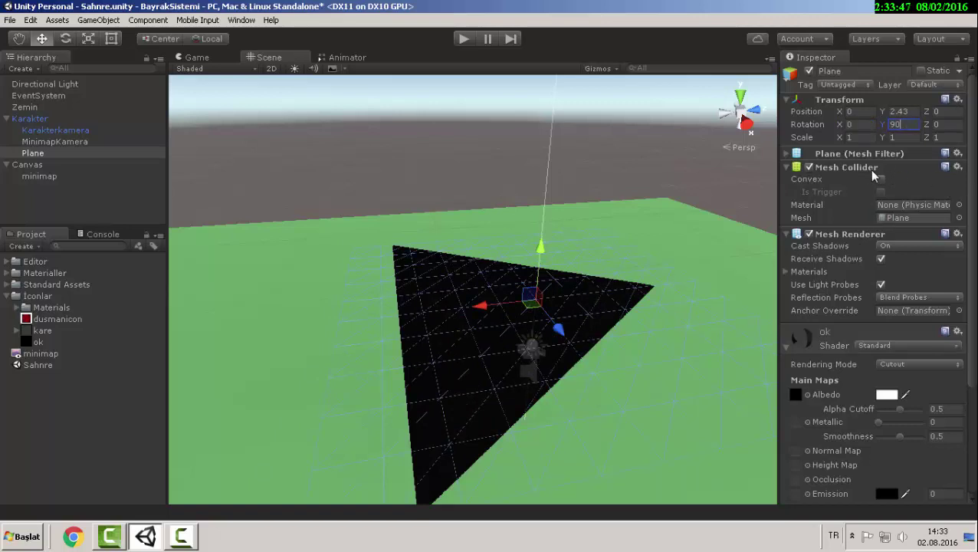
- Remove the Plane's Mesh Collider and check the black triangle in the Game view minimap
{"action": "left_click", "coordinate": [957, 166]}
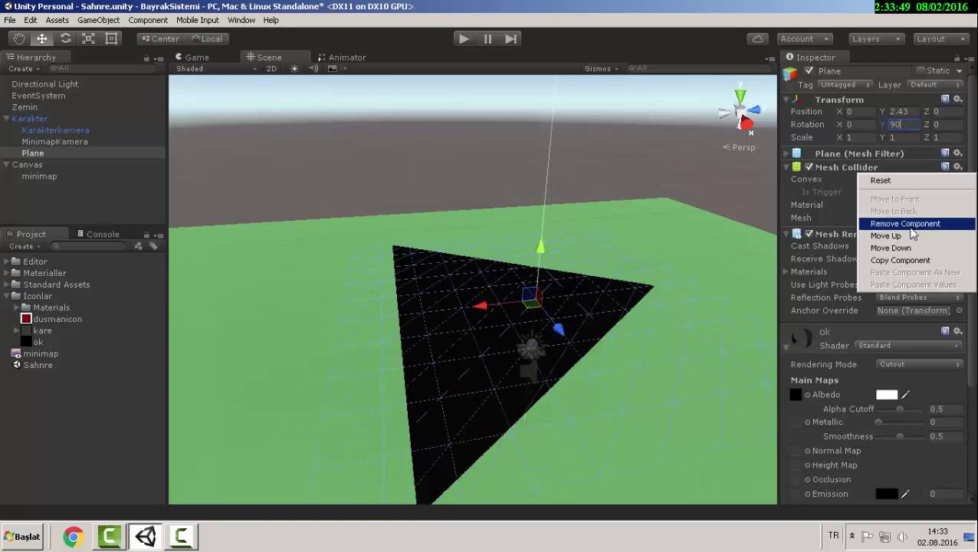
{"action": "left_click", "coordinate": [912, 229]}
{"action": "left_click", "coordinate": [855, 169]}
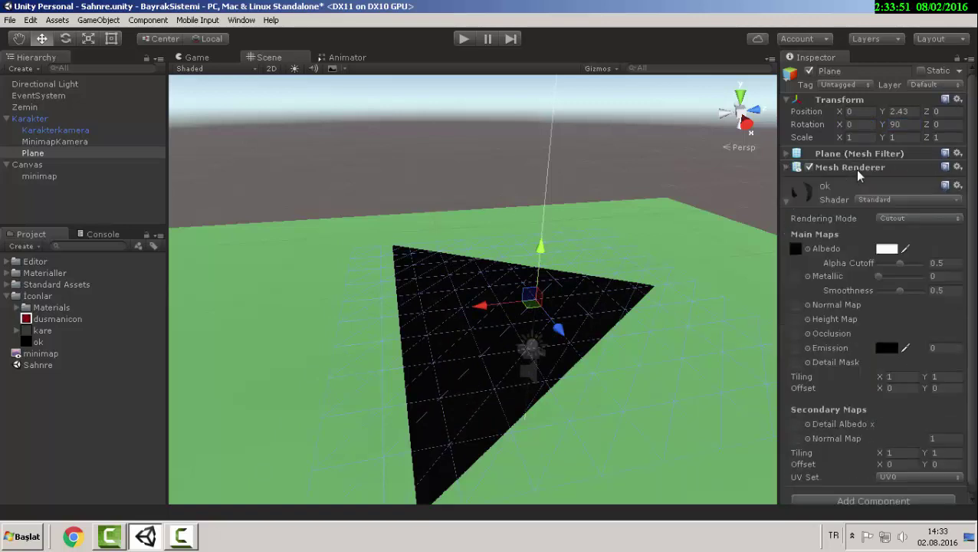
{"action": "left_click", "coordinate": [846, 189]}
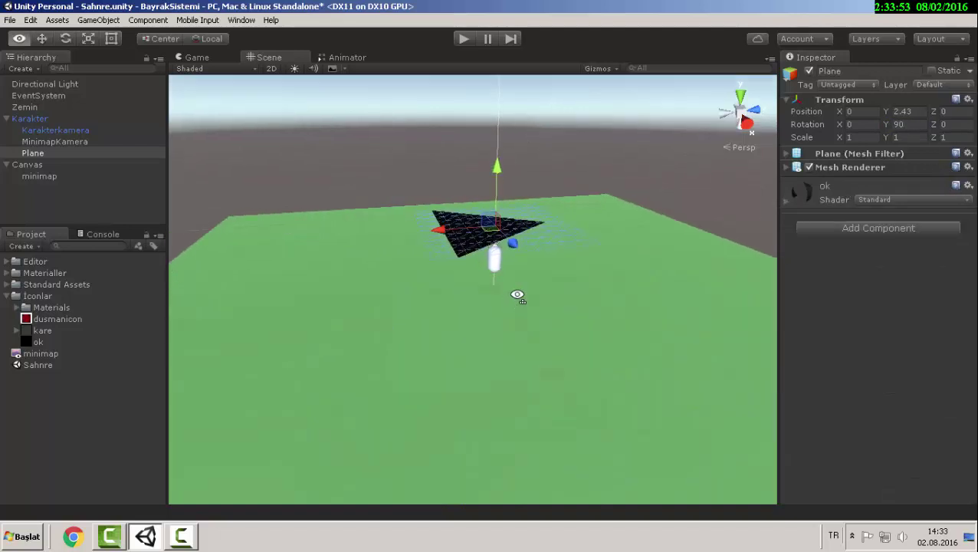
{"action": "mouse_move", "coordinate": [460, 345]}
{"action": "left_mouse_down", "text": "alt"}
{"action": "mouse_move", "coordinate": [521, 295]}
{"action": "mouse_move", "coordinate": [207, 96]}
{"action": "left_mouse_up", "text": "alt"}
{"action": "left_click", "coordinate": [198, 59]}
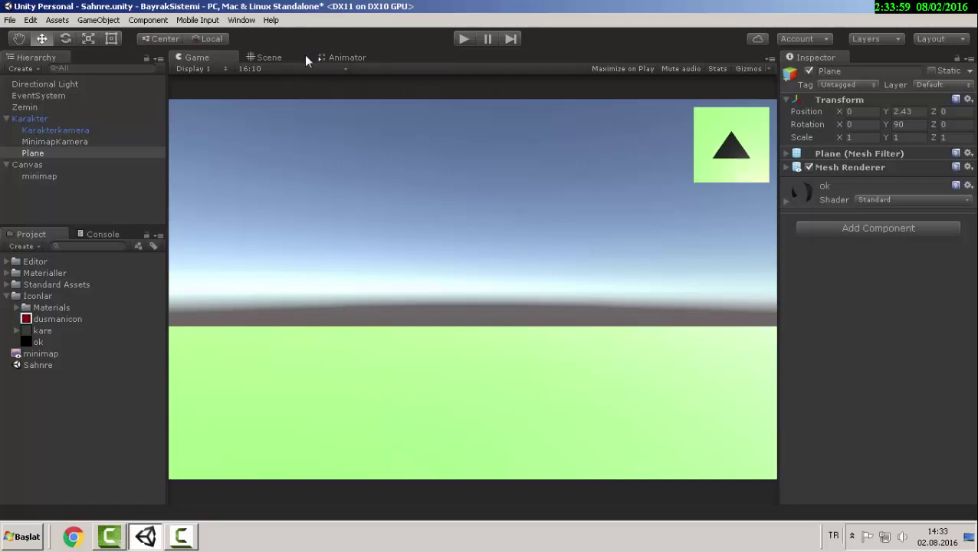
- Look behind the capsule, then start entering a smaller X scale for the Plane
{"action": "left_click", "coordinate": [269, 57]}
{"action": "mouse_move", "coordinate": [370, 135]}
{"action": "left_mouse_down", "text": "alt"}
{"action": "mouse_move", "coordinate": [511, 428]}
{"action": "mouse_move", "coordinate": [523, 381]}
{"action": "left_mouse_up", "text": "alt"}
{"action": "left_click", "coordinate": [217, 56]}
{"action": "left_click", "coordinate": [859, 136]}
{"action": "type", "text": "0.1"}
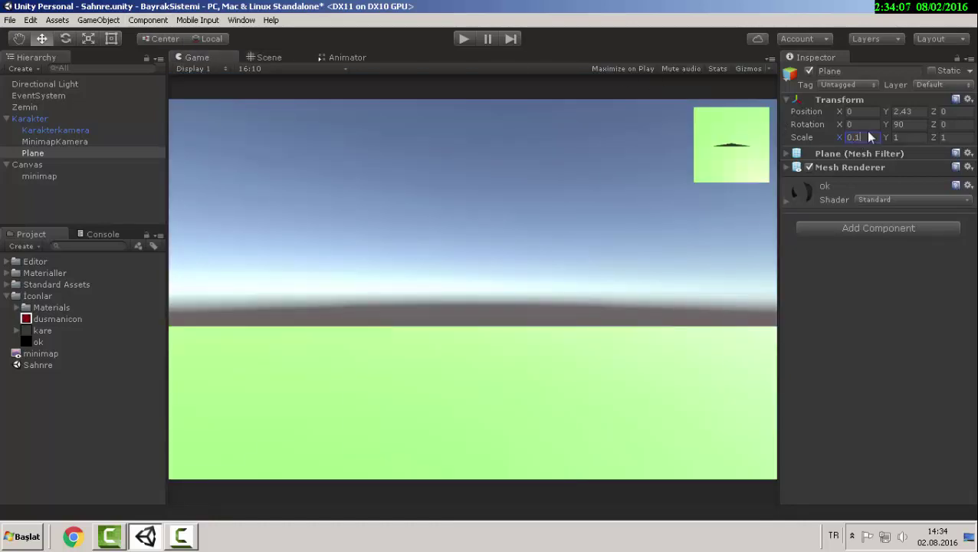
{"action": "key", "text": "BackSpace"}
{"action": "type", "text": "2"}
{"action": "left_click", "coordinate": [896, 138]}
{"action": "type", "text": "0.2"}
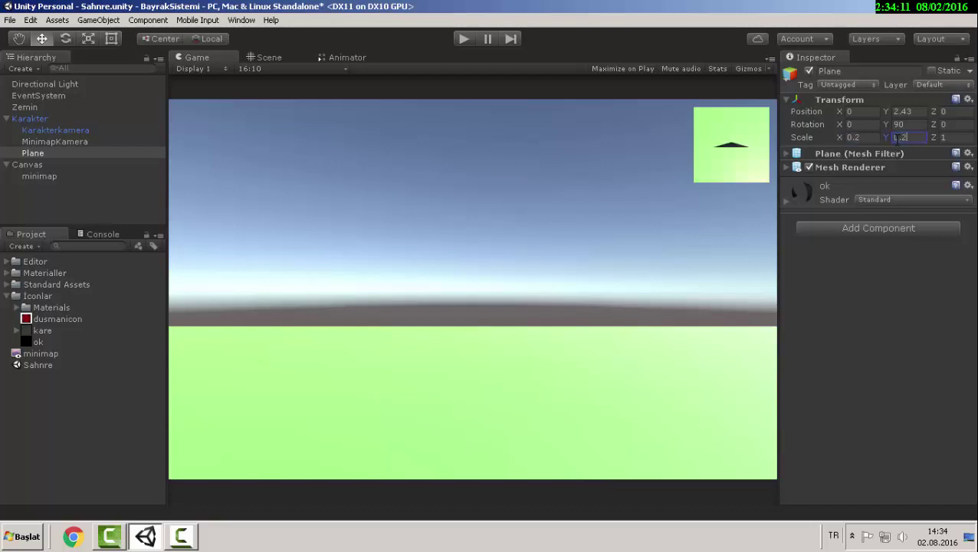
- Correct the Plane's scale to 0.25, 1, 0.25
{"action": "left_click", "coordinate": [963, 136]}
{"action": "type", "text": "0"}
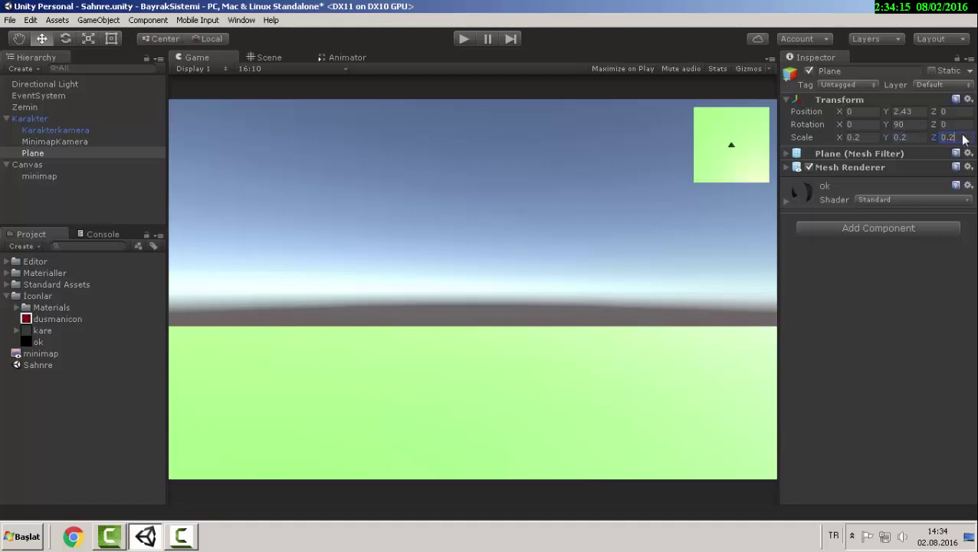
{"action": "left_click", "coordinate": [919, 138]}
{"action": "type", "text": "1"}
{"action": "type", "text": "0.25"}
{"action": "key", "text": "Tab"}
{"action": "key", "text": "Tab"}
{"action": "type", "text": "0.25"}
{"action": "left_click", "coordinate": [268, 62]}
{"action": "scroll", "coordinate": [420, 185], "scroll_direction": "up", "scroll_amount": 3}
- Set the Plane's Mesh Renderer Cast Shadows to Off
{"action": "scroll", "coordinate": [492, 279], "scroll_direction": "down", "scroll_amount": 3}
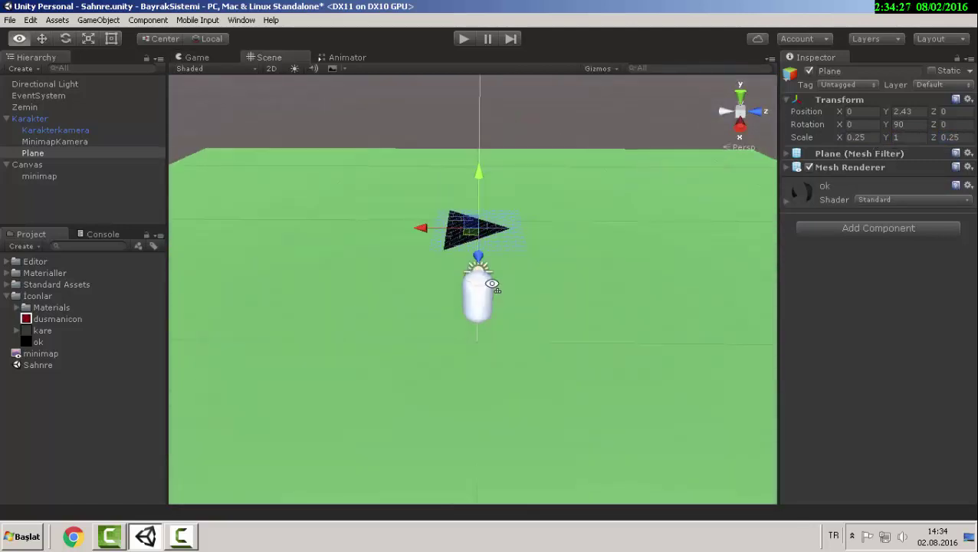
{"action": "scroll", "coordinate": [517, 249], "scroll_direction": "up", "scroll_amount": 3}
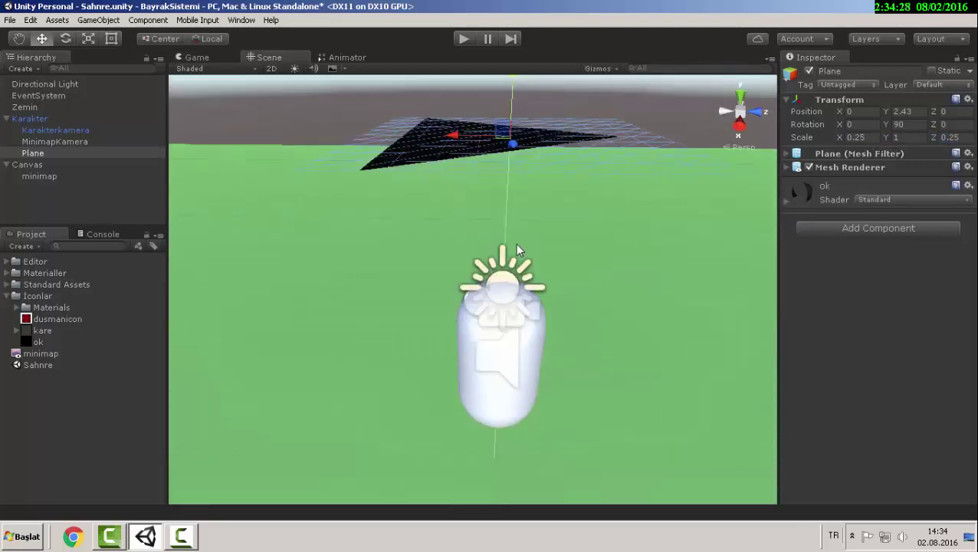
{"action": "left_click", "coordinate": [843, 170]}
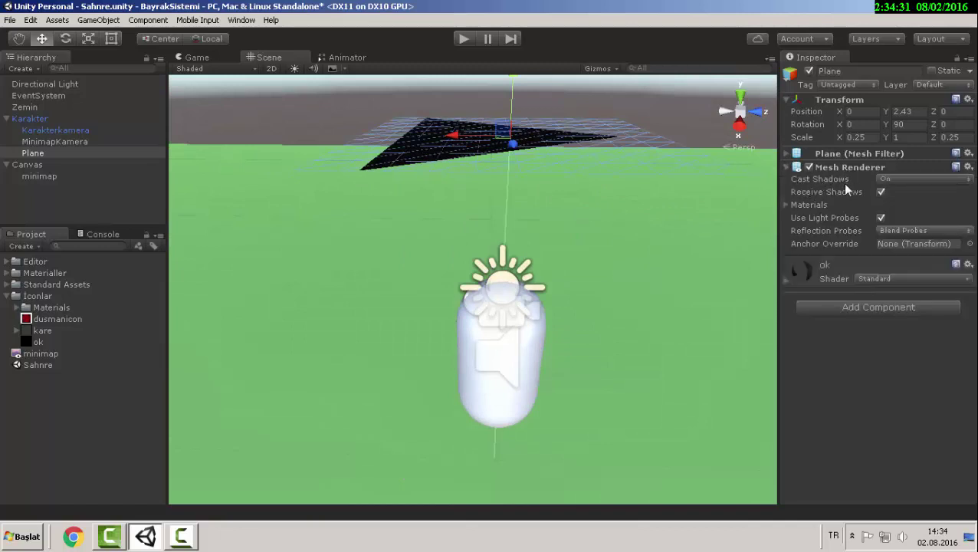
{"action": "left_click", "coordinate": [893, 180]}
{"action": "left_click", "coordinate": [892, 191]}
{"action": "mouse_move", "coordinate": [577, 248]}
{"action": "left_mouse_down", "text": "alt"}
{"action": "mouse_move", "coordinate": [626, 256]}
{"action": "mouse_move", "coordinate": [311, 119]}
{"action": "left_mouse_up", "text": "alt"}
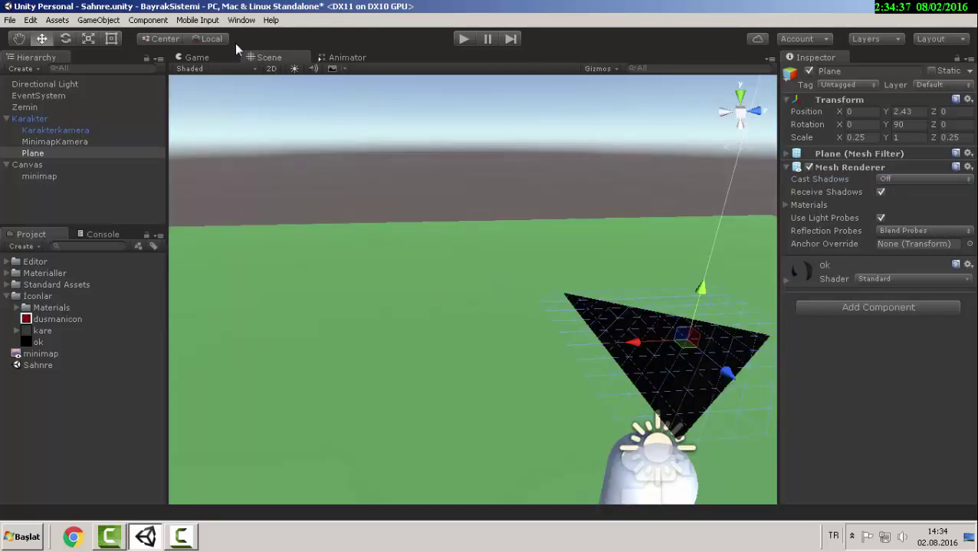
- Play the game in the Game view to check the minimap arrow, then stop
{"action": "left_click", "coordinate": [198, 58]}
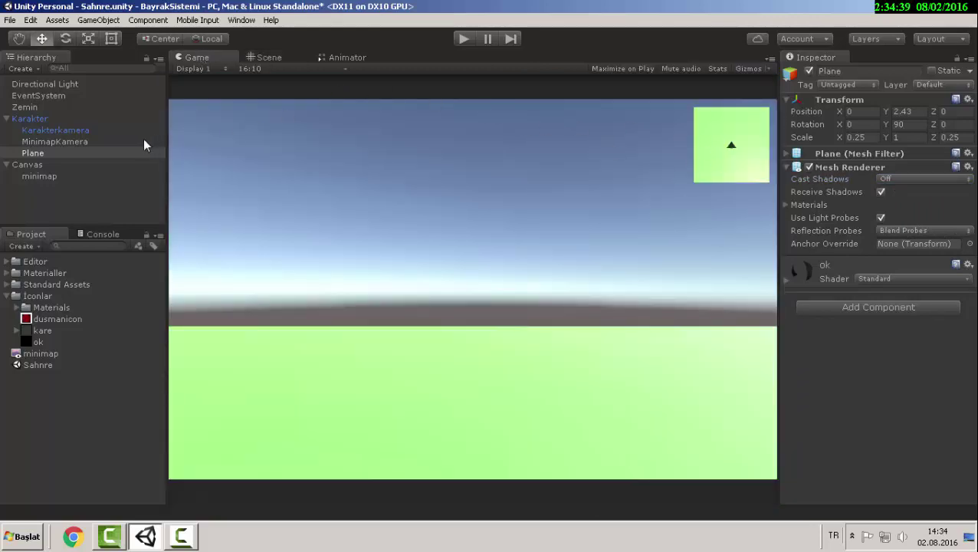
{"action": "left_click", "coordinate": [80, 191]}
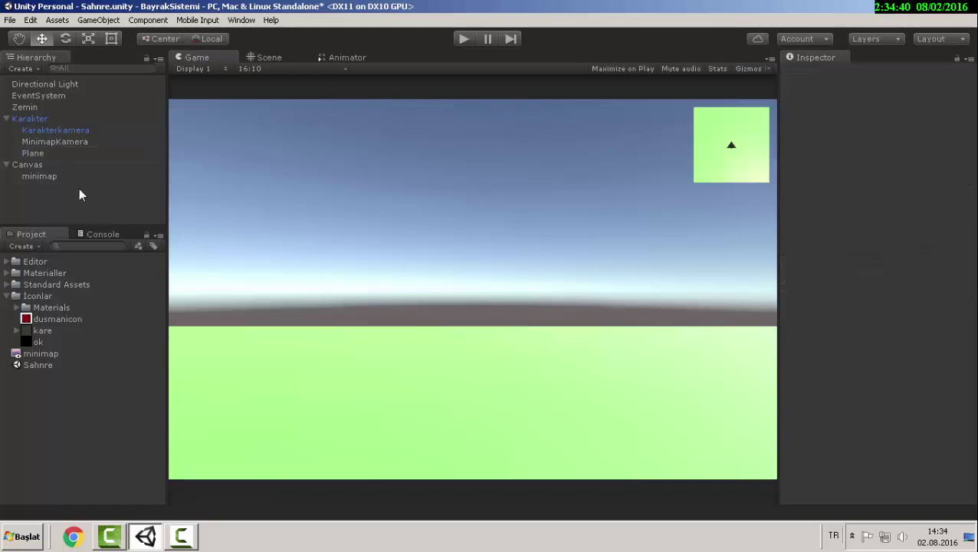
{"action": "left_click", "coordinate": [463, 41]}
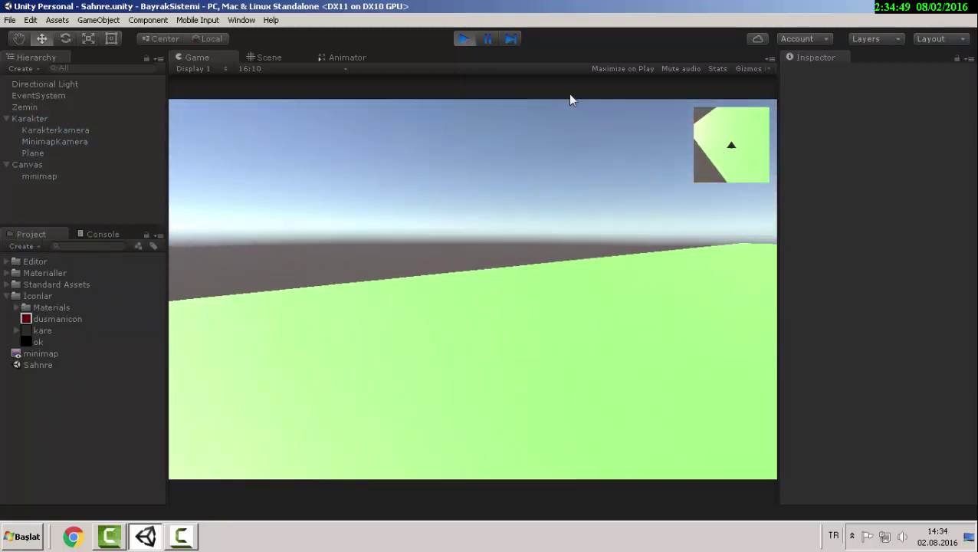
{"action": "left_click", "coordinate": [465, 39]}
{"action": "left_click", "coordinate": [261, 58]}
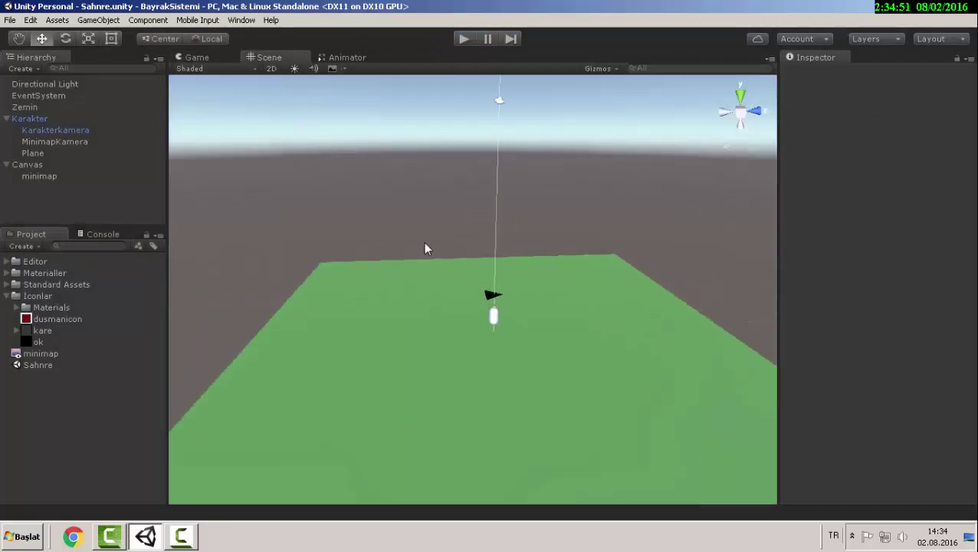
{"action": "scroll", "coordinate": [425, 247], "scroll_direction": "up", "scroll_amount": 3}
{"action": "mouse_move", "coordinate": [491, 399]}
{"action": "right_mouse_down"}
{"action": "mouse_move", "coordinate": [481, 287]}
{"action": "mouse_move", "coordinate": [600, 406]}
{"action": "right_mouse_up"}
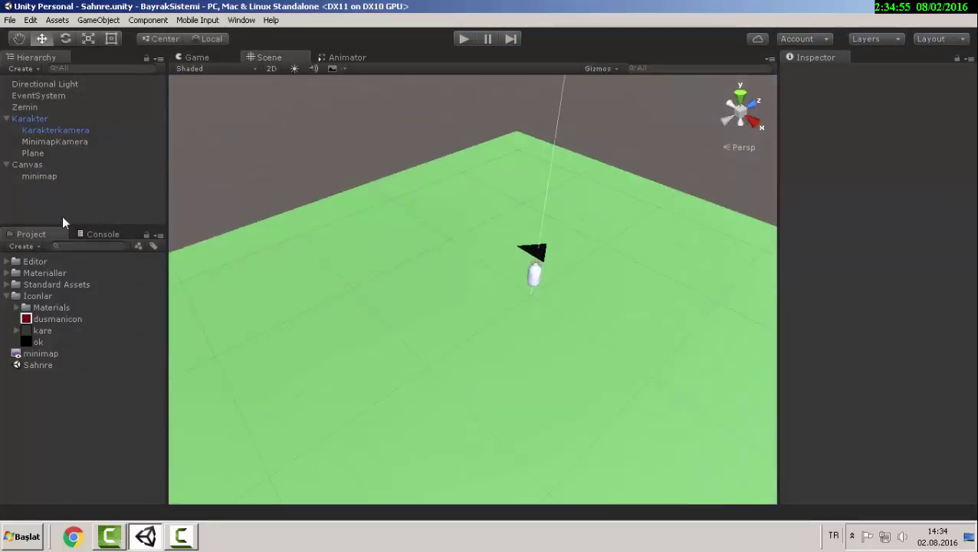
{"action": "right_click", "coordinate": [29, 196]}
{"action": "mouse_move", "coordinate": [77, 306]}
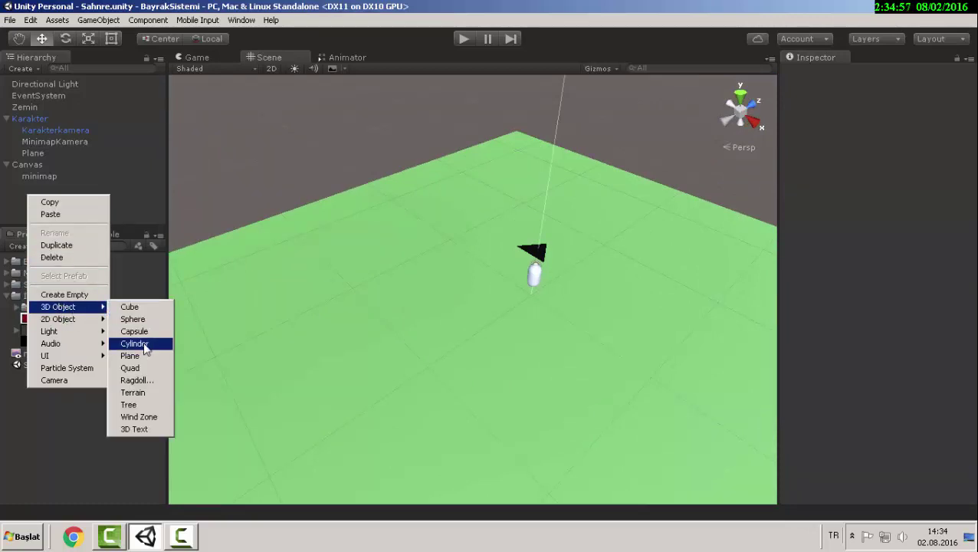
{"action": "left_click", "coordinate": [130, 356]}
{"action": "left_click_drag", "start_coordinate": [470, 170], "coordinate": [473, 96]}
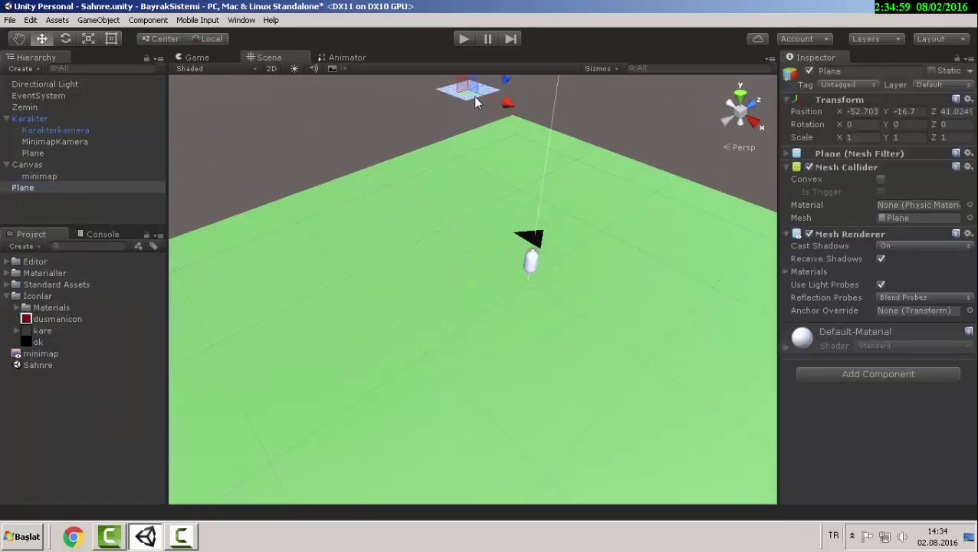
{"action": "key", "text": "f"}
{"action": "mouse_move", "coordinate": [414, 323]}
{"action": "left_mouse_down", "text": "alt"}
{"action": "mouse_move", "coordinate": [425, 318]}
{"action": "mouse_move", "coordinate": [480, 376]}
{"action": "mouse_move", "coordinate": [443, 362]}
{"action": "mouse_move", "coordinate": [712, 77]}
{"action": "mouse_move", "coordinate": [705, 55]}
{"action": "mouse_move", "coordinate": [595, 273]}
{"action": "mouse_move", "coordinate": [569, 266]}
{"action": "left_mouse_up", "text": "alt"}
{"action": "key", "text": "Delete"}
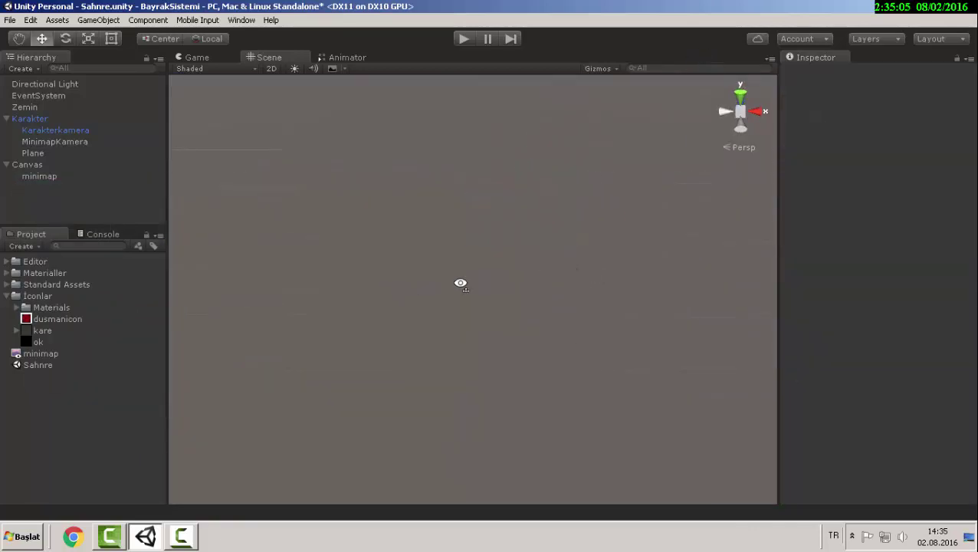
{"action": "mouse_move", "coordinate": [460, 284]}
{"action": "left_mouse_down", "text": "alt"}
{"action": "mouse_move", "coordinate": [762, 201]}
{"action": "mouse_move", "coordinate": [782, 149]}
{"action": "mouse_move", "coordinate": [666, 141]}
{"action": "left_mouse_up", "text": "alt"}
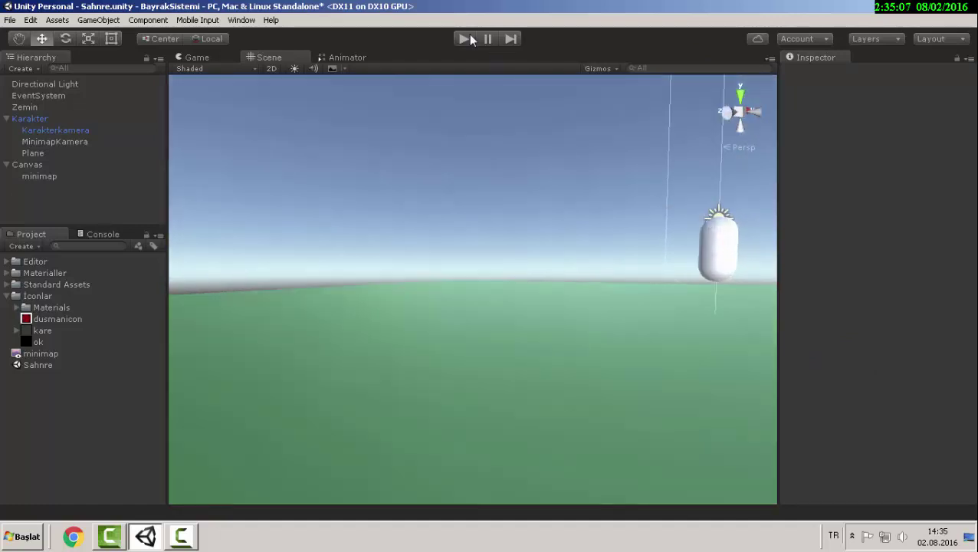
{"action": "left_click", "coordinate": [463, 38]}
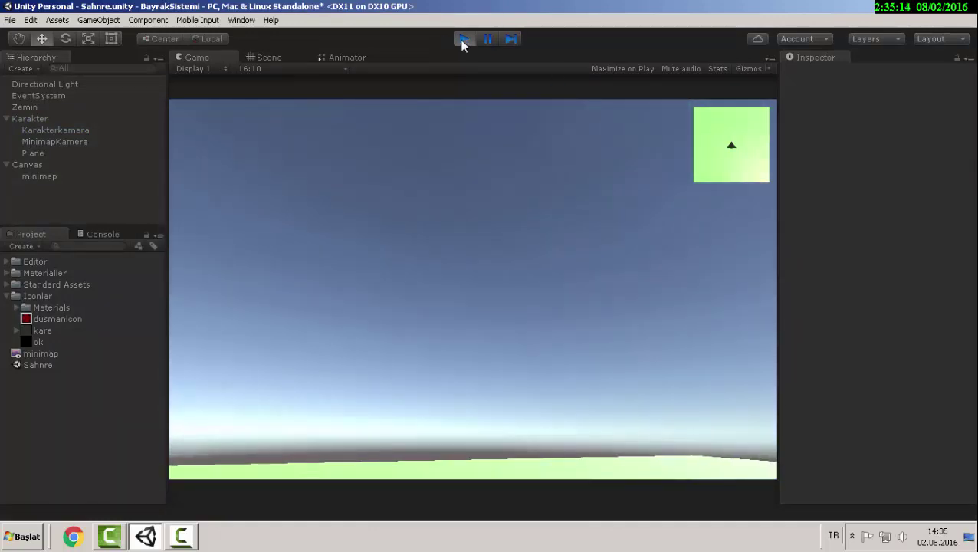
{"action": "left_click", "coordinate": [463, 40]}
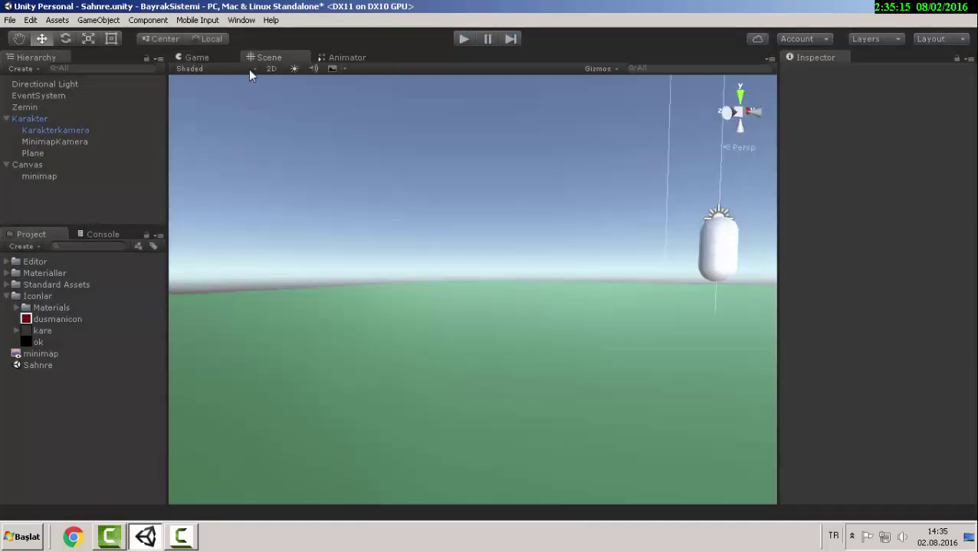
{"action": "mouse_move", "coordinate": [352, 216]}
{"action": "right_mouse_down"}
{"action": "mouse_move", "coordinate": [551, 365]}
{"action": "mouse_move", "coordinate": [493, 253]}
{"action": "right_mouse_up"}
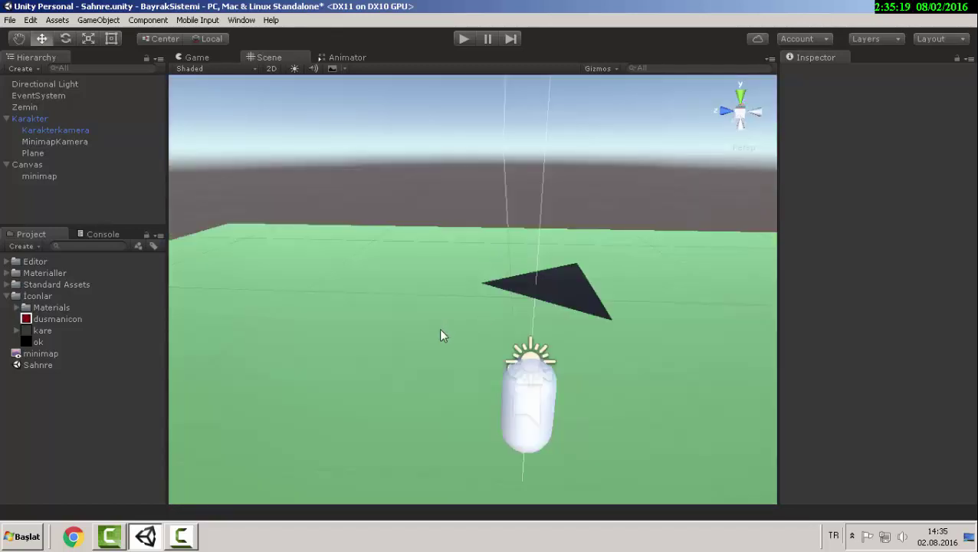
{"action": "scroll", "coordinate": [461, 348], "scroll_direction": "down", "scroll_amount": 3}
{"action": "scroll", "coordinate": [478, 358], "scroll_direction": "down", "scroll_amount": 3}
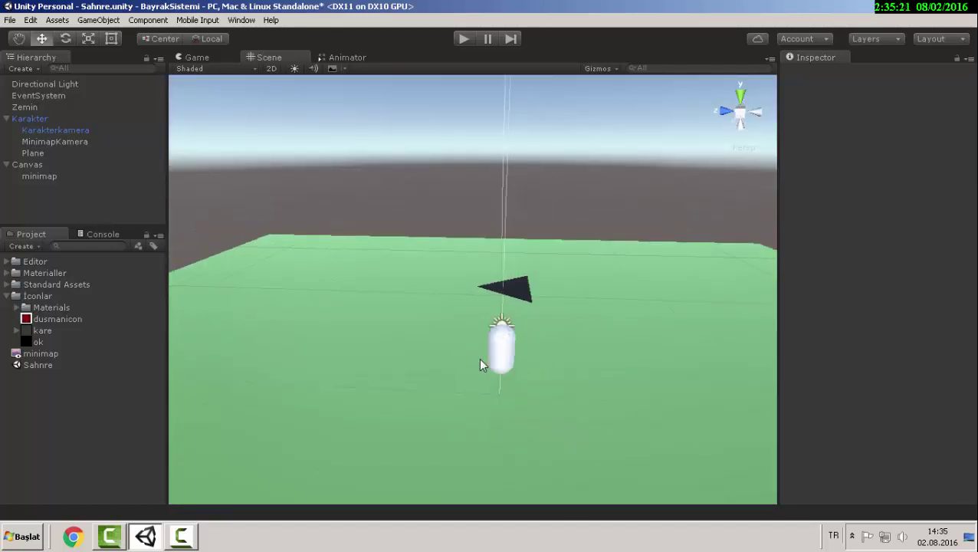
{"action": "right_click_drag", "start_coordinate": [481, 313], "coordinate": [471, 268]}
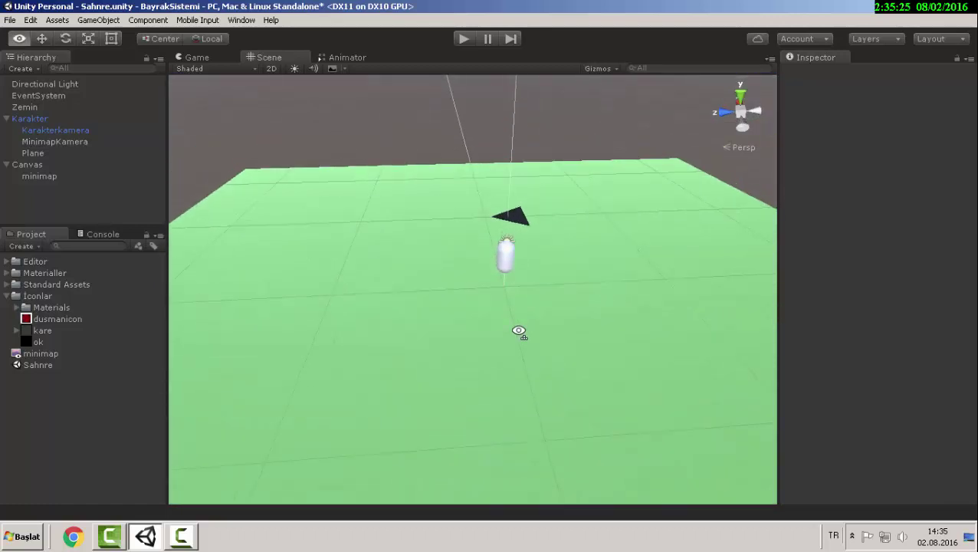
{"action": "right_click_drag", "start_coordinate": [470, 268], "coordinate": [519, 331]}
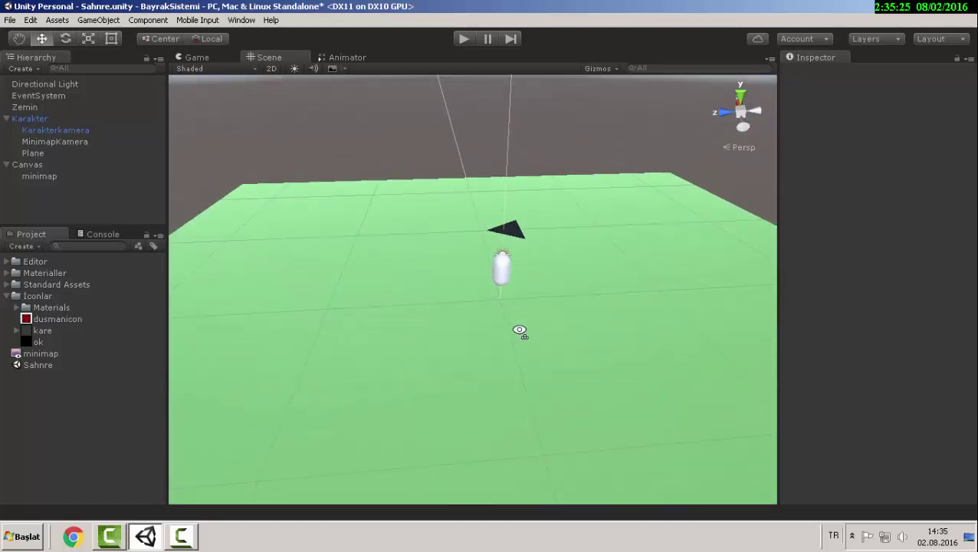
{"action": "mouse_move", "coordinate": [459, 351]}
{"action": "right_mouse_down"}
{"action": "mouse_move", "coordinate": [489, 388]}
{"action": "mouse_move", "coordinate": [574, 397]}
{"action": "right_mouse_up"}
- Create a new capsule and position it resting on the green ground
{"action": "right_click", "coordinate": [90, 200]}
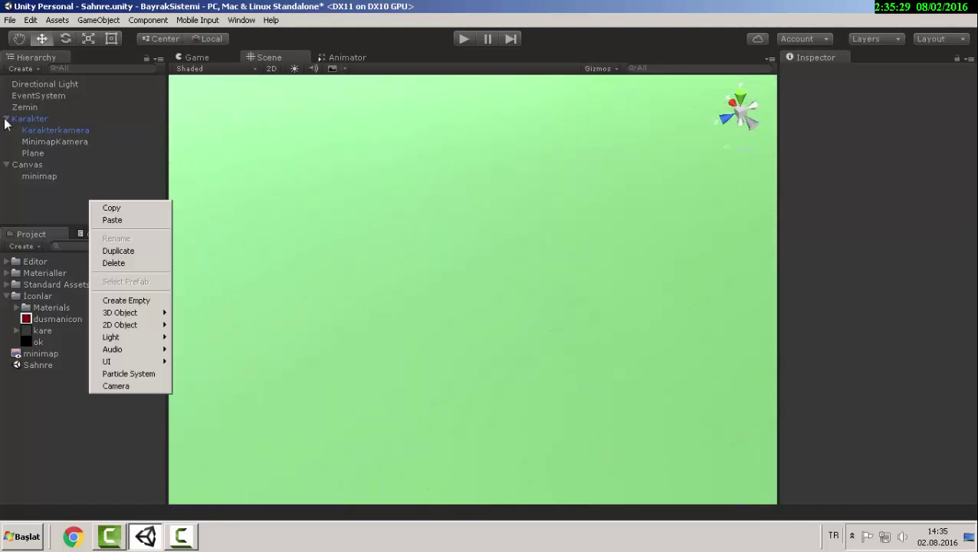
{"action": "left_click", "coordinate": [6, 118]}
{"action": "right_click", "coordinate": [50, 195]}
{"action": "mouse_move", "coordinate": [76, 296]}
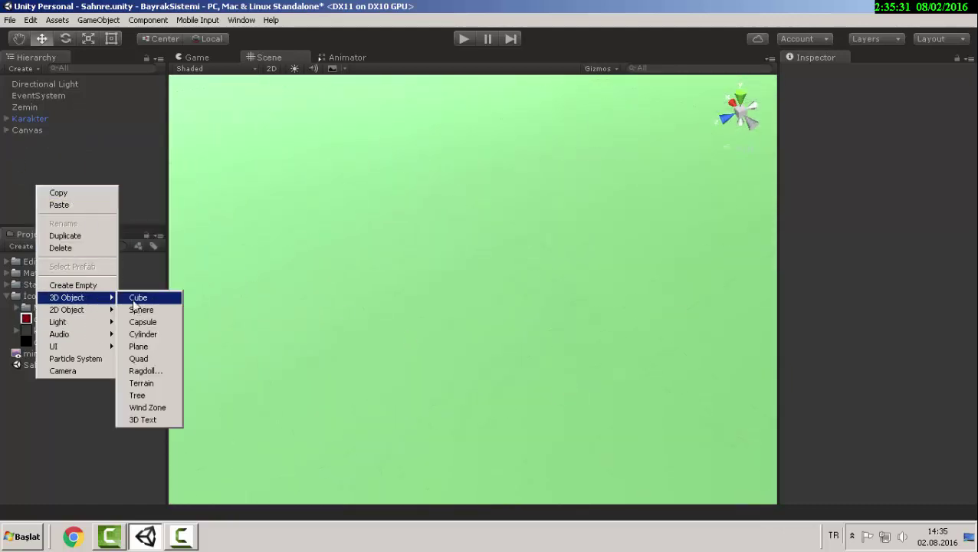
{"action": "left_click", "coordinate": [142, 320]}
{"action": "scroll", "coordinate": [420, 347], "scroll_direction": "down", "scroll_amount": 3}
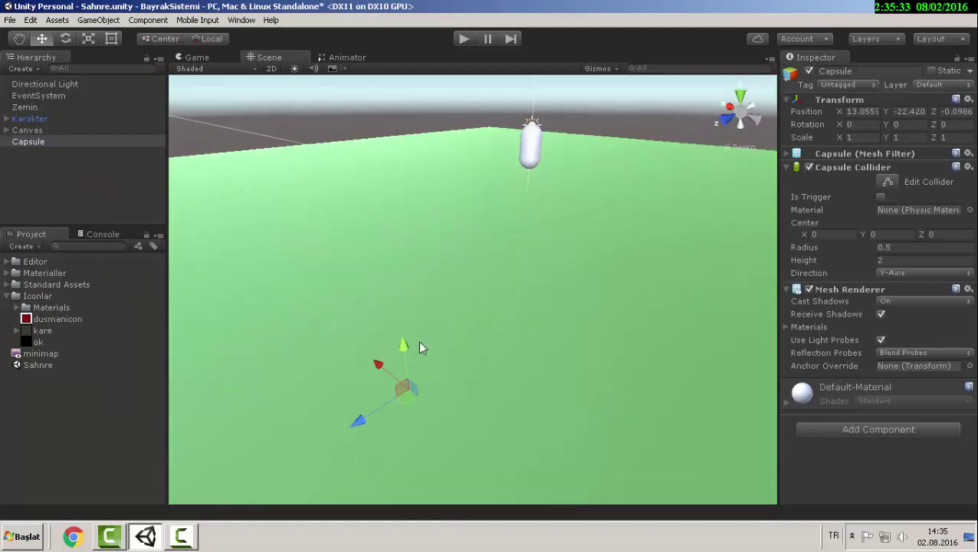
{"action": "left_click_drag", "start_coordinate": [414, 274], "coordinate": [408, 167]}
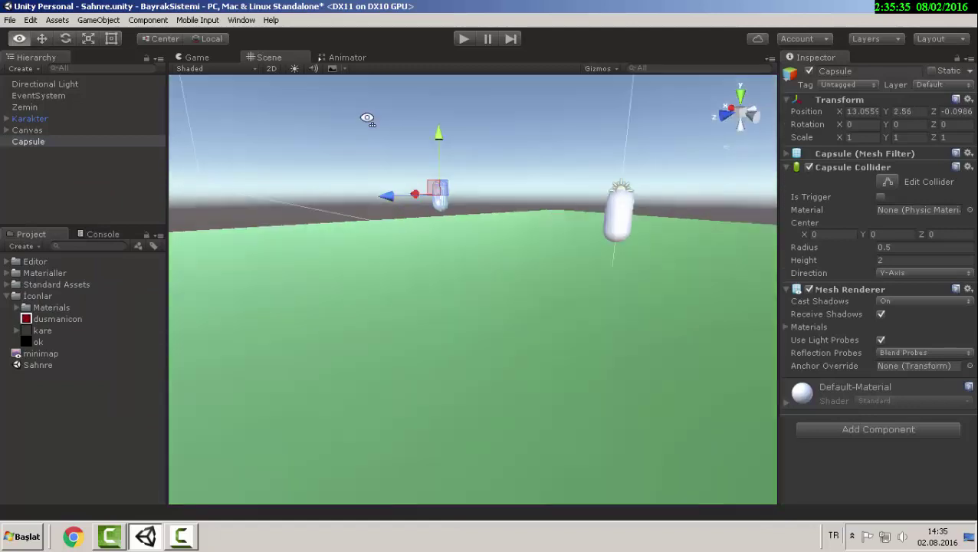
{"action": "mouse_move", "coordinate": [409, 168]}
{"action": "right_mouse_down"}
{"action": "mouse_move", "coordinate": [420, 291]}
{"action": "mouse_move", "coordinate": [452, 162]}
{"action": "right_mouse_up"}
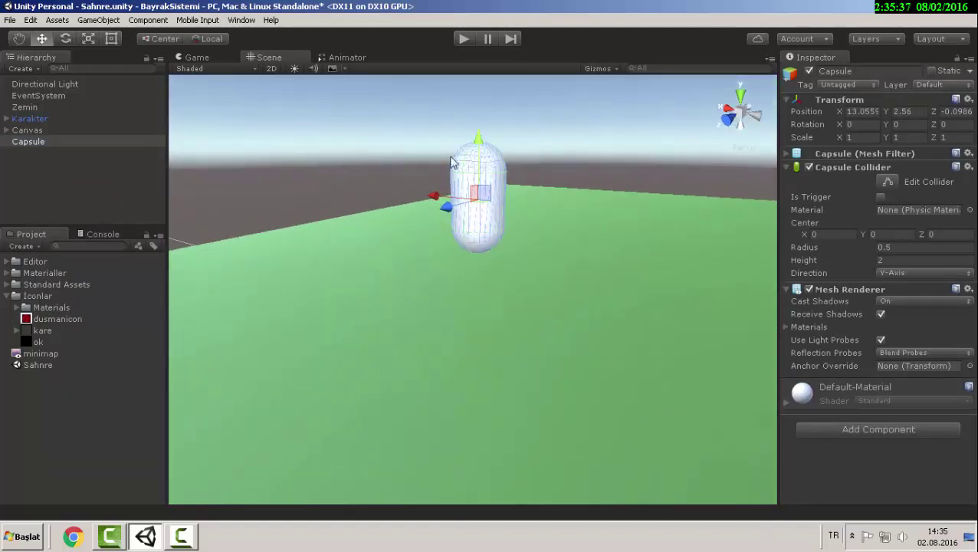
{"action": "left_click_drag", "start_coordinate": [475, 145], "coordinate": [481, 232]}
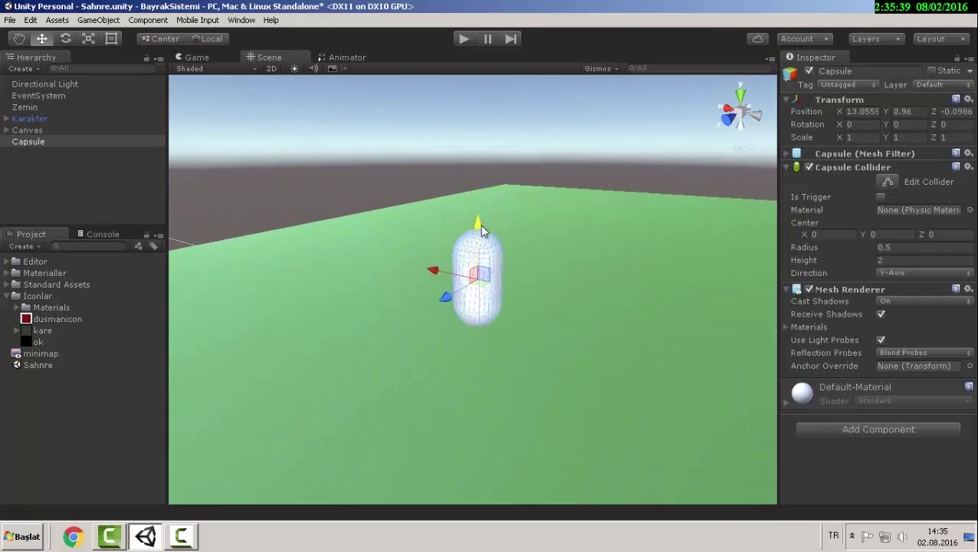
{"action": "right_click_drag", "start_coordinate": [481, 232], "coordinate": [43, 170]}
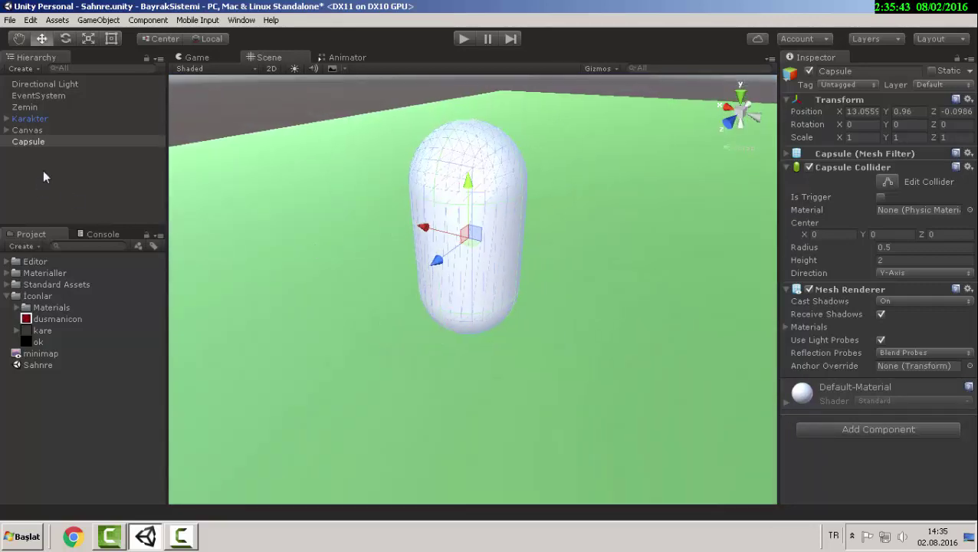
- Rename the capsule to Dusman and open its context menu to add a child object
{"action": "left_click", "coordinate": [49, 140]}
{"action": "type", "text": "Dumsnal"}
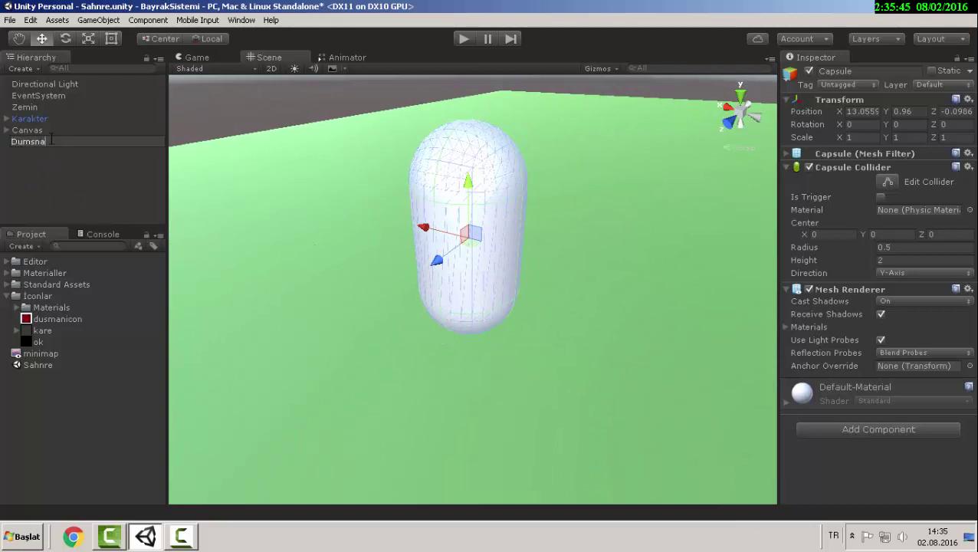
{"action": "key", "text": "Return"}
{"action": "key", "text": "Return"}
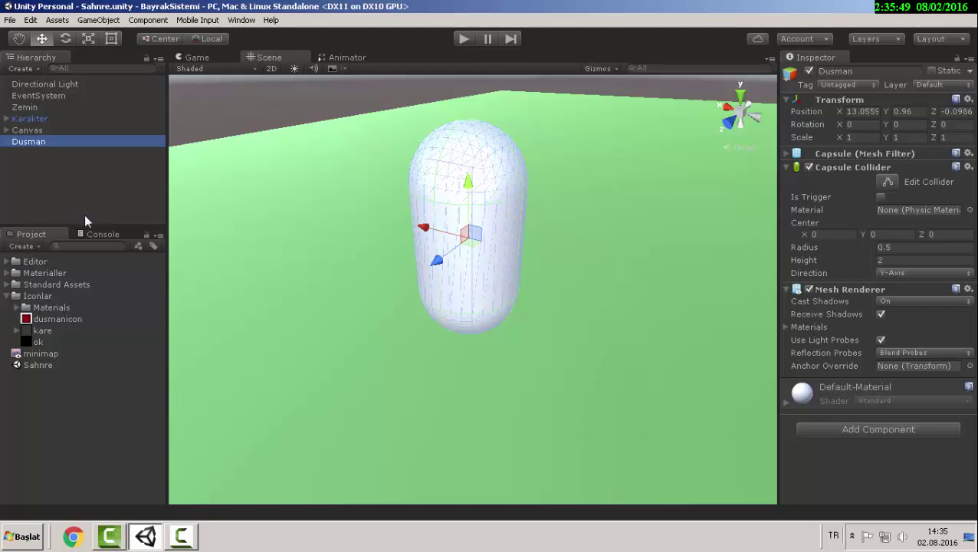
{"action": "right_click", "coordinate": [84, 216]}
{"action": "right_click", "coordinate": [34, 141]}
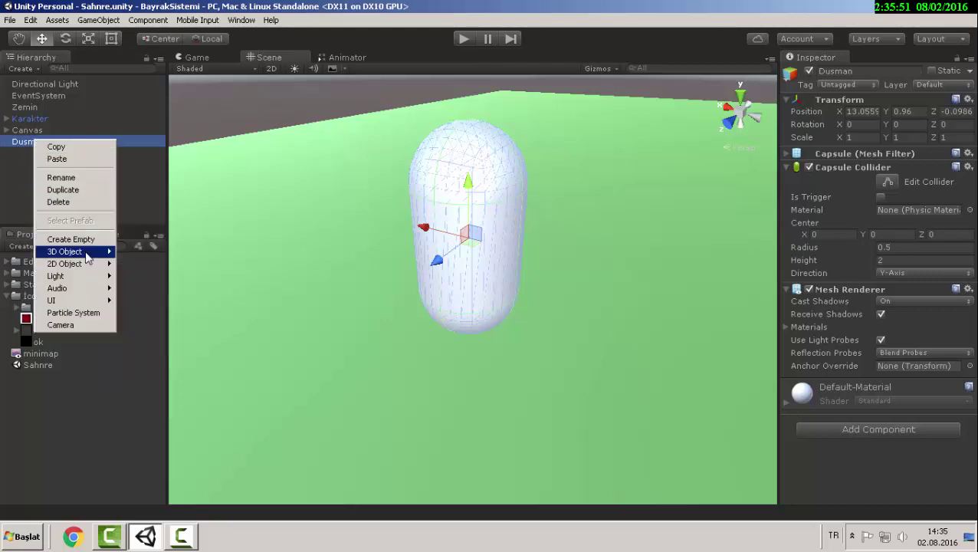
- Add a child Plane under Dusman, raise it above the capsule, and apply the dusmanicon material
{"action": "mouse_move", "coordinate": [87, 252]}
{"action": "left_click", "coordinate": [134, 301]}
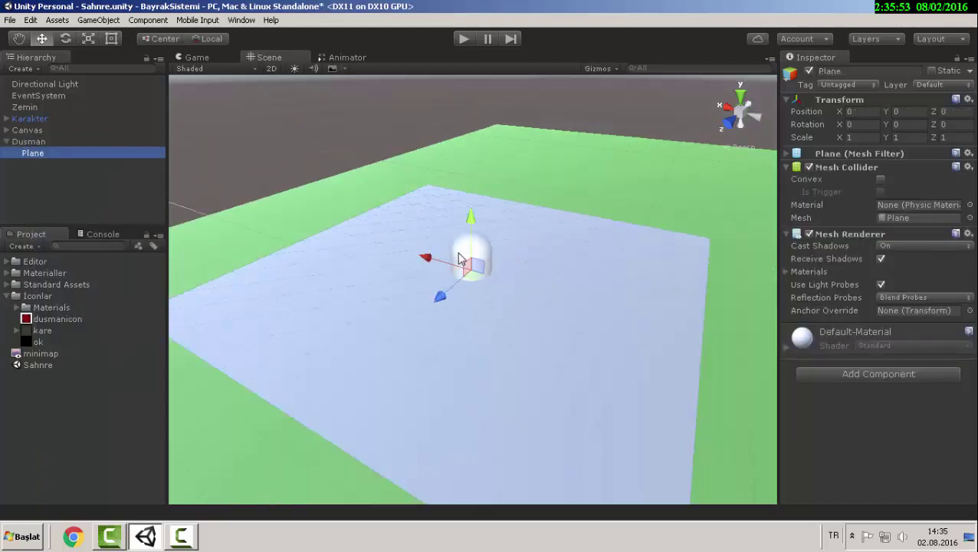
{"action": "left_click_drag", "start_coordinate": [473, 223], "coordinate": [475, 162]}
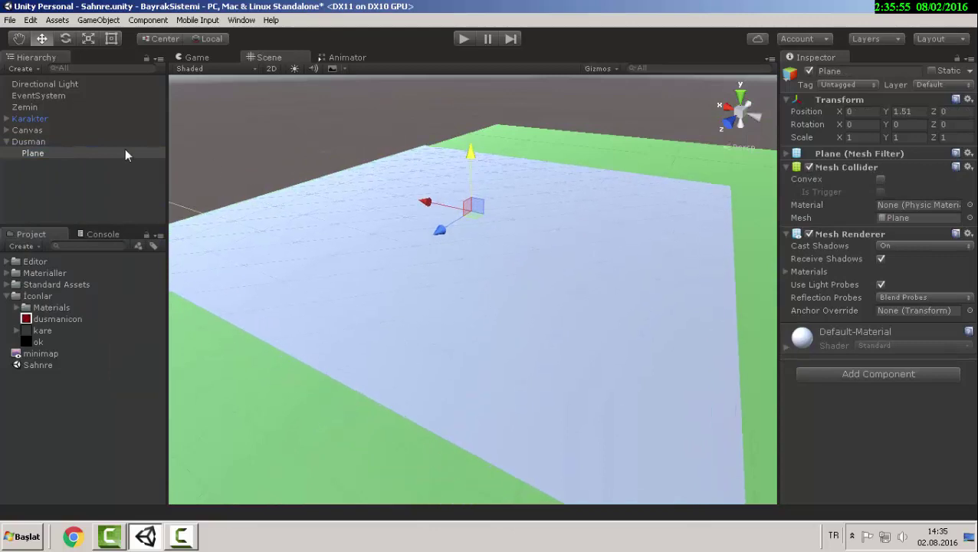
{"action": "left_click_drag", "start_coordinate": [55, 319], "coordinate": [817, 361]}
{"action": "left_click_drag", "start_coordinate": [852, 397], "coordinate": [852, 397]}
- Turn the plane's Cast Shadows off and set dusmanicon's Rendering Mode to Cutout, showing a red disc
{"action": "left_click", "coordinate": [896, 246]}
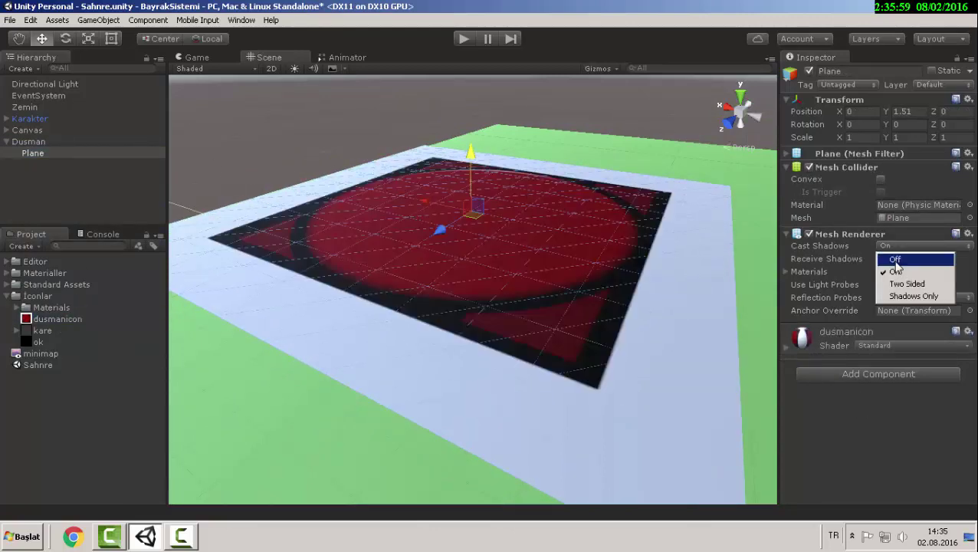
{"action": "left_click", "coordinate": [897, 261]}
{"action": "left_click", "coordinate": [843, 331]}
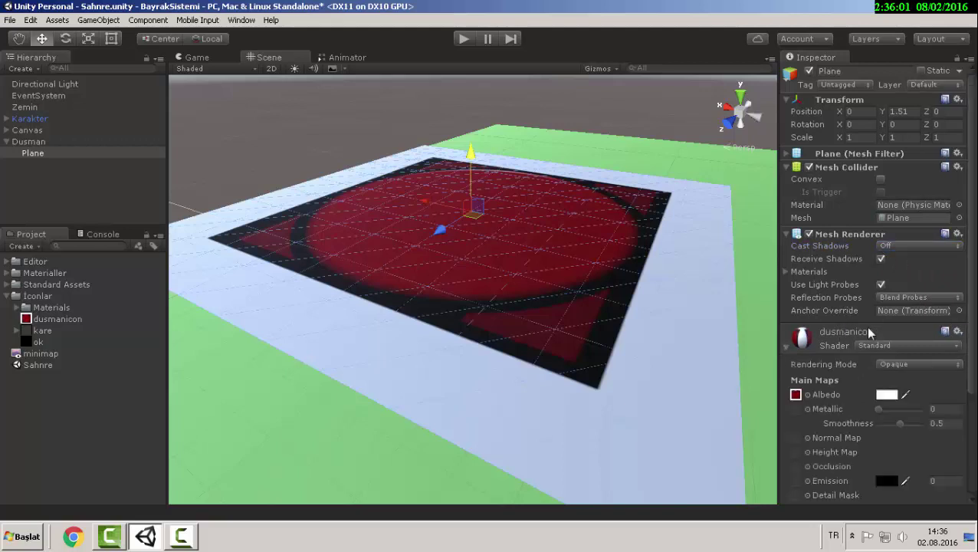
{"action": "left_click", "coordinate": [884, 365]}
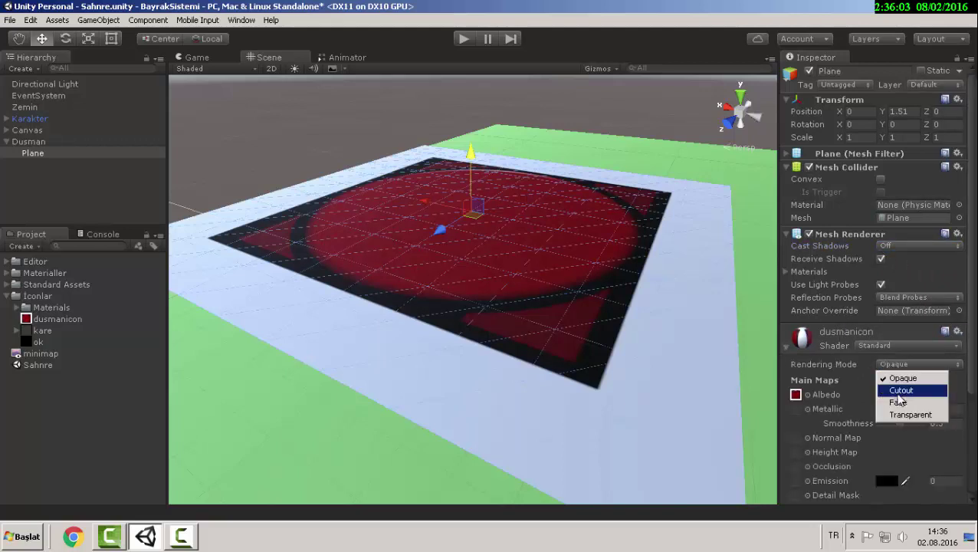
{"action": "left_click", "coordinate": [897, 389]}
{"action": "scroll", "coordinate": [520, 242], "scroll_direction": "down", "scroll_amount": 2}
{"action": "left_click_drag", "start_coordinate": [497, 271], "coordinate": [487, 305], "text": "alt"}
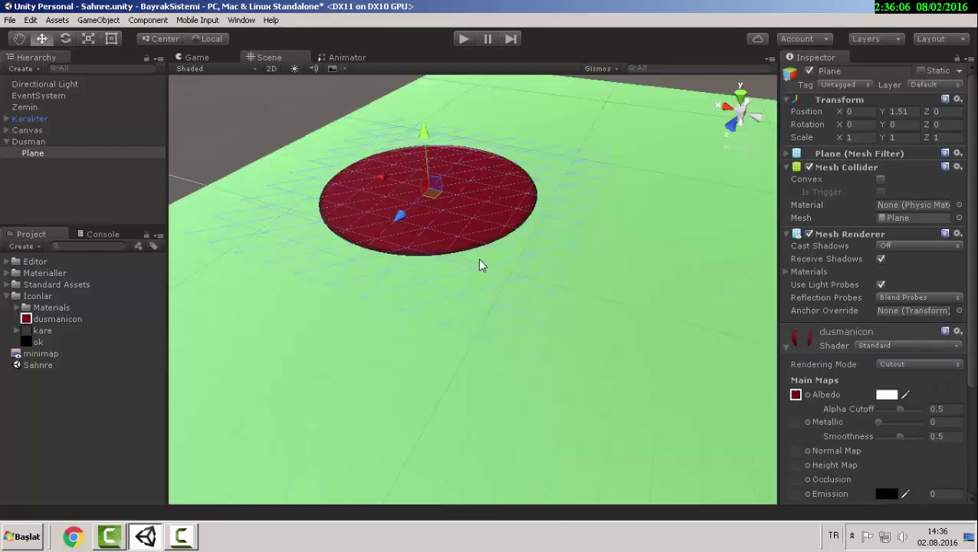
{"action": "mouse_move", "coordinate": [480, 265]}
{"action": "left_mouse_down", "text": "alt"}
{"action": "mouse_move", "coordinate": [555, 304]}
{"action": "mouse_move", "coordinate": [601, 287]}
{"action": "left_mouse_up", "text": "alt"}
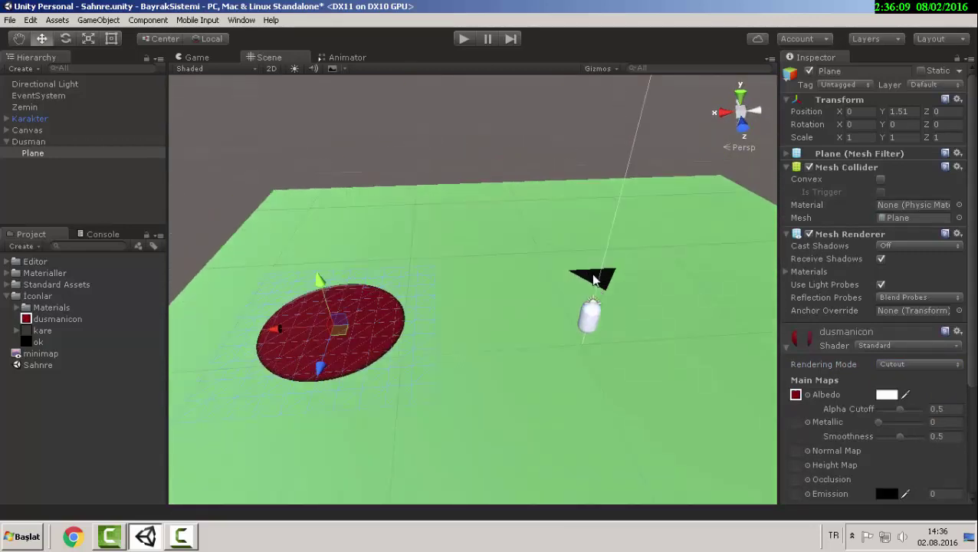
{"action": "scroll", "coordinate": [358, 311], "scroll_direction": "up", "scroll_amount": 2}
{"action": "scroll", "coordinate": [367, 329], "scroll_direction": "up", "scroll_amount": 2}
{"action": "scroll", "coordinate": [382, 294], "scroll_direction": "up", "scroll_amount": 2}
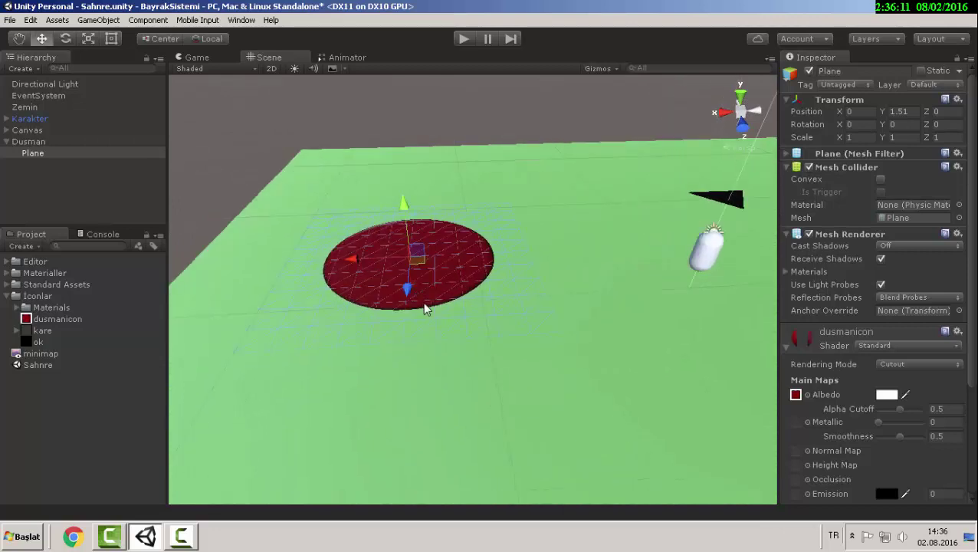
{"action": "scroll", "coordinate": [425, 306], "scroll_direction": "up", "scroll_amount": 2}
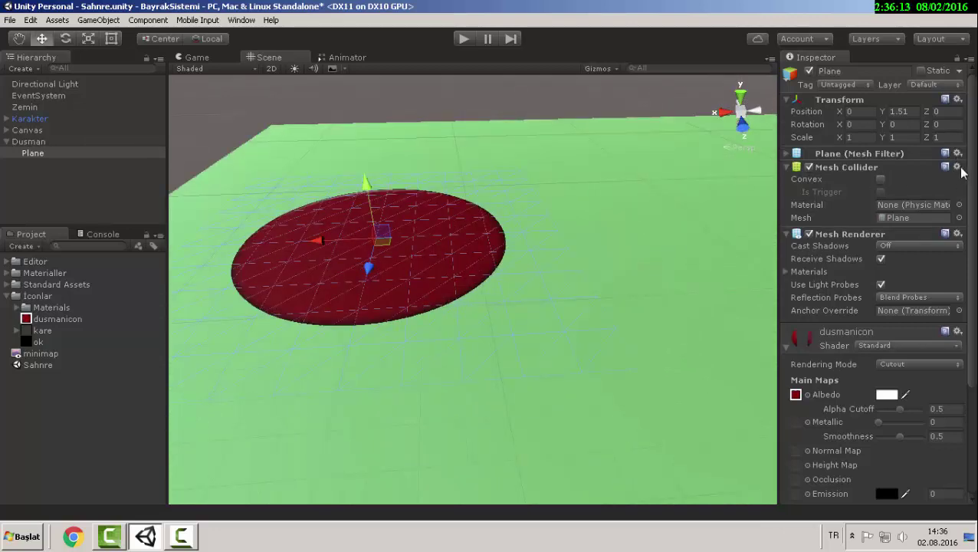
- Remove the disc plane's Mesh Collider and scale it to 0.2 on X and Z
{"action": "left_click", "coordinate": [957, 168]}
{"action": "left_click", "coordinate": [868, 223]}
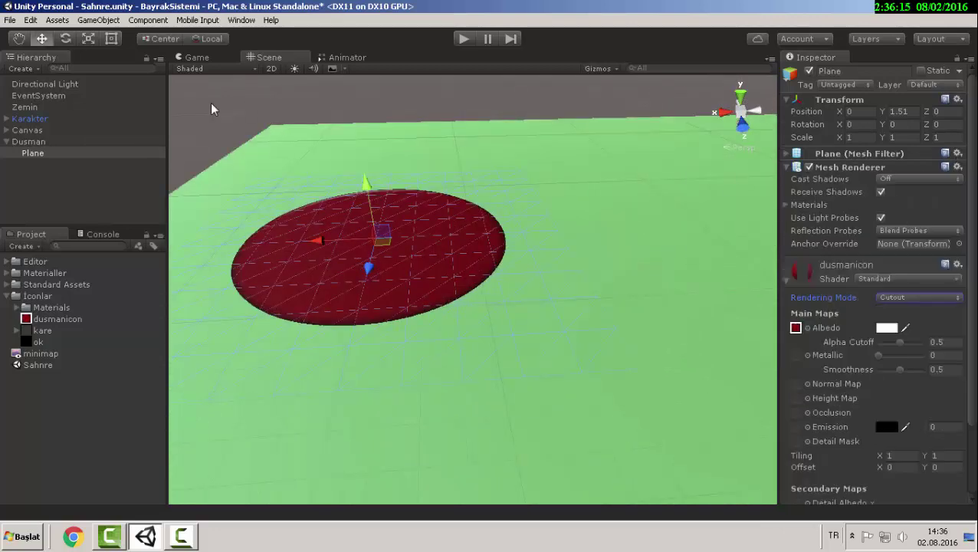
{"action": "left_click", "coordinate": [51, 153]}
{"action": "left_click", "coordinate": [850, 137]}
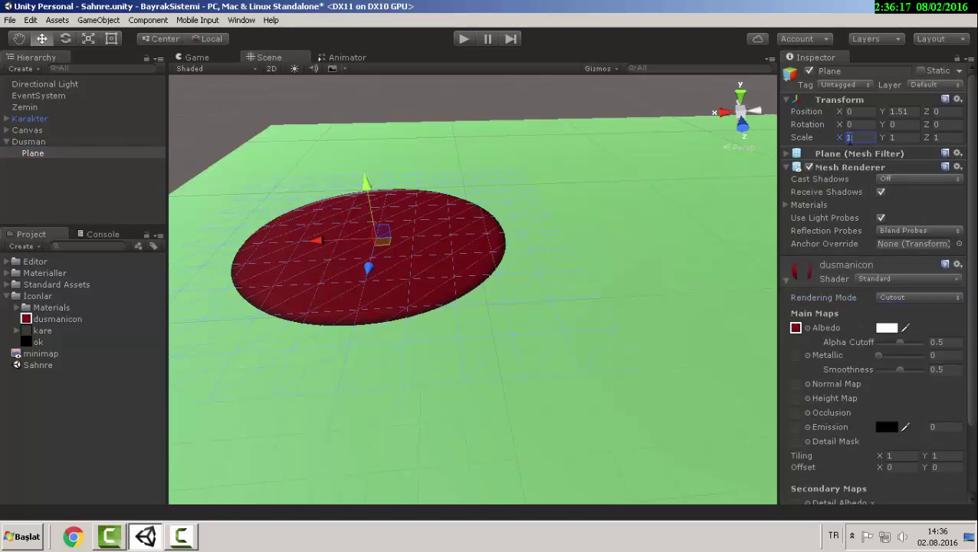
{"action": "type", "text": "0.2"}
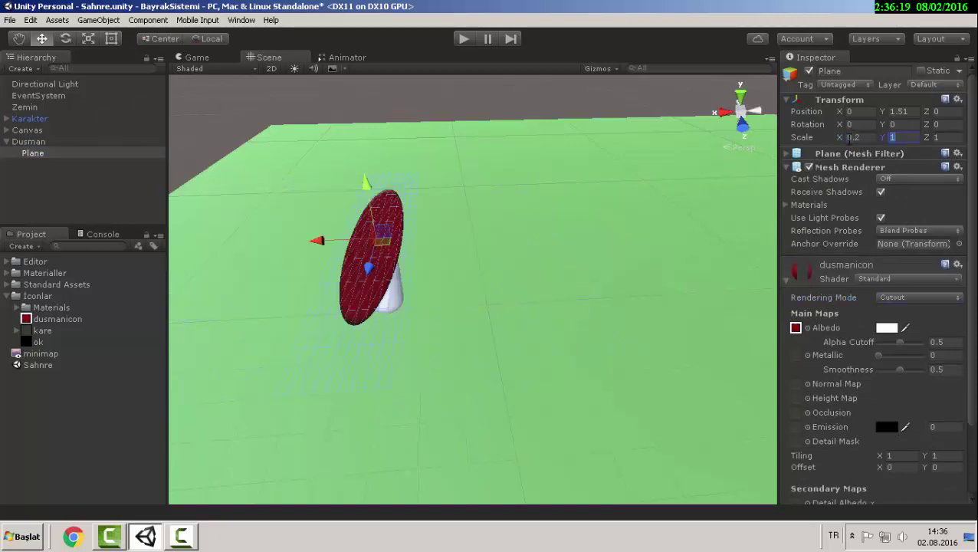
{"action": "type", "text": "0.2"}
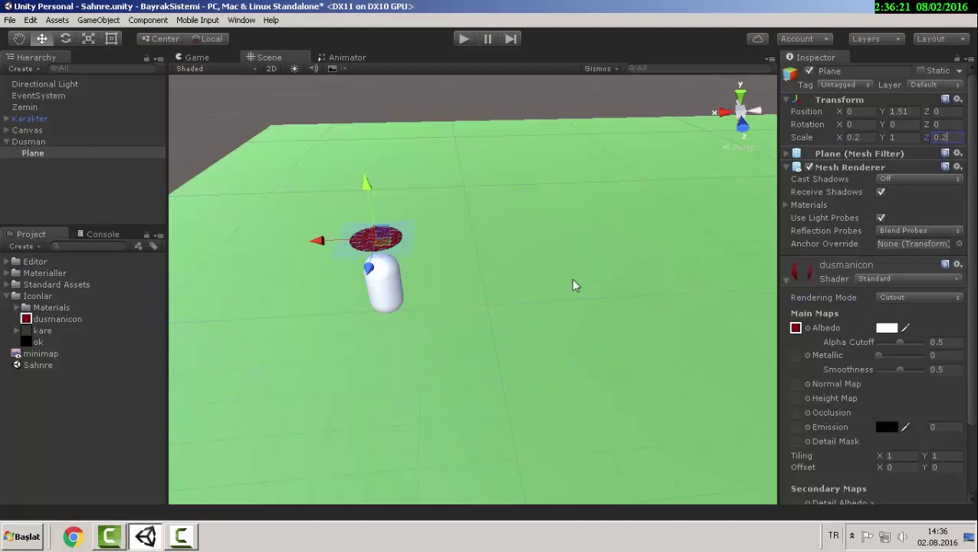
{"action": "right_click_drag", "start_coordinate": [575, 285], "coordinate": [590, 332], "text": "alt"}
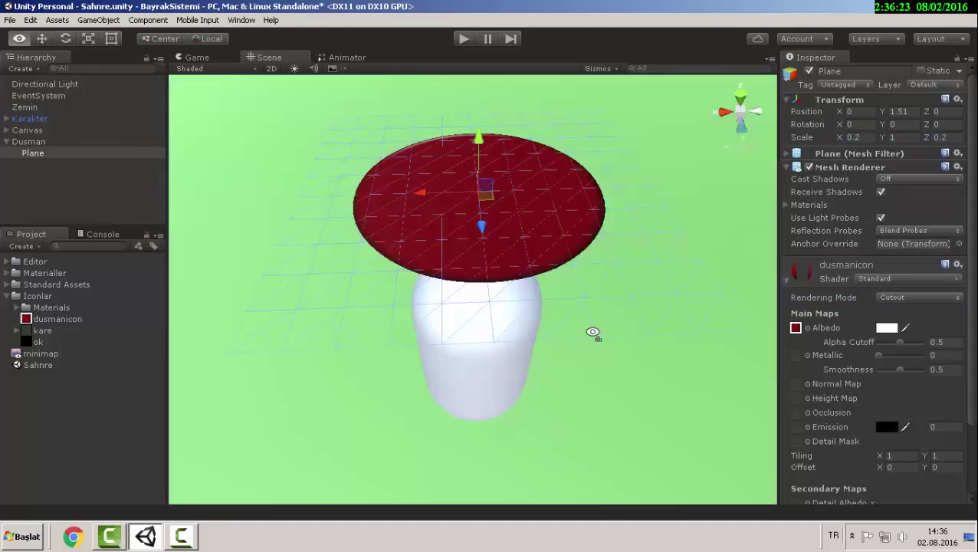
{"action": "mouse_move", "coordinate": [589, 332]}
{"action": "left_mouse_down", "text": "alt"}
{"action": "mouse_move", "coordinate": [745, 293]}
{"action": "mouse_move", "coordinate": [245, 105]}
{"action": "left_mouse_up", "text": "alt"}
- Play the game to see Dusman's red dot on the minimap, then stop play mode
{"action": "left_click", "coordinate": [196, 58]}
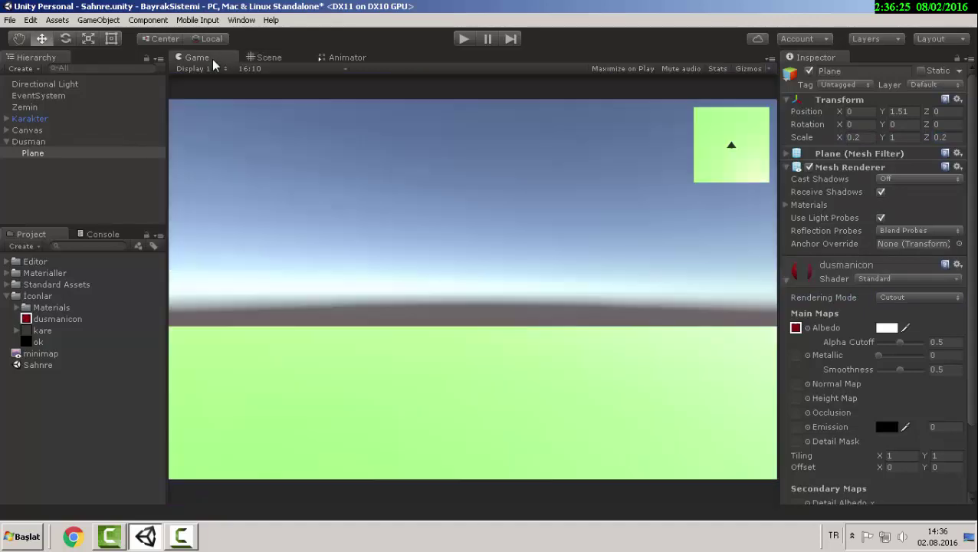
{"action": "left_click", "coordinate": [111, 183]}
{"action": "left_click", "coordinate": [458, 42]}
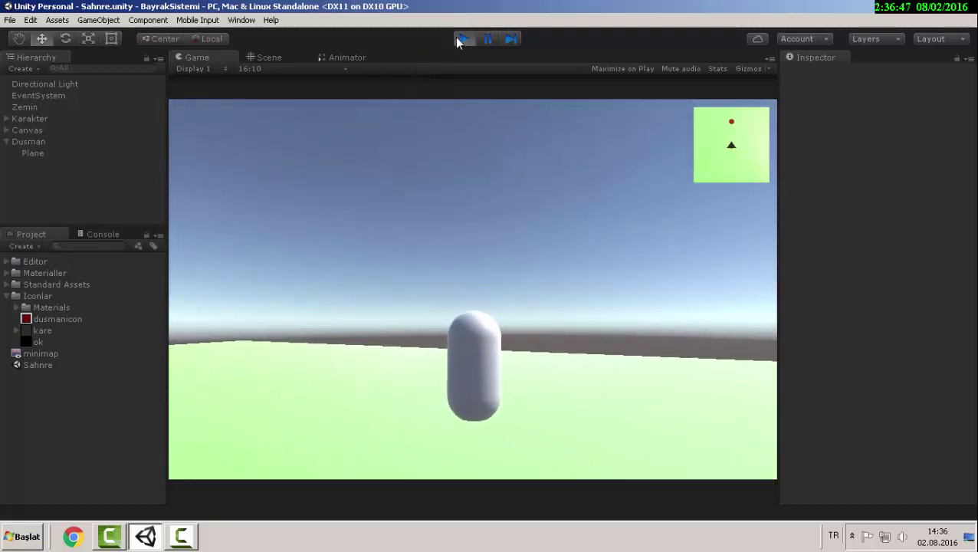
{"action": "left_click", "coordinate": [463, 37]}
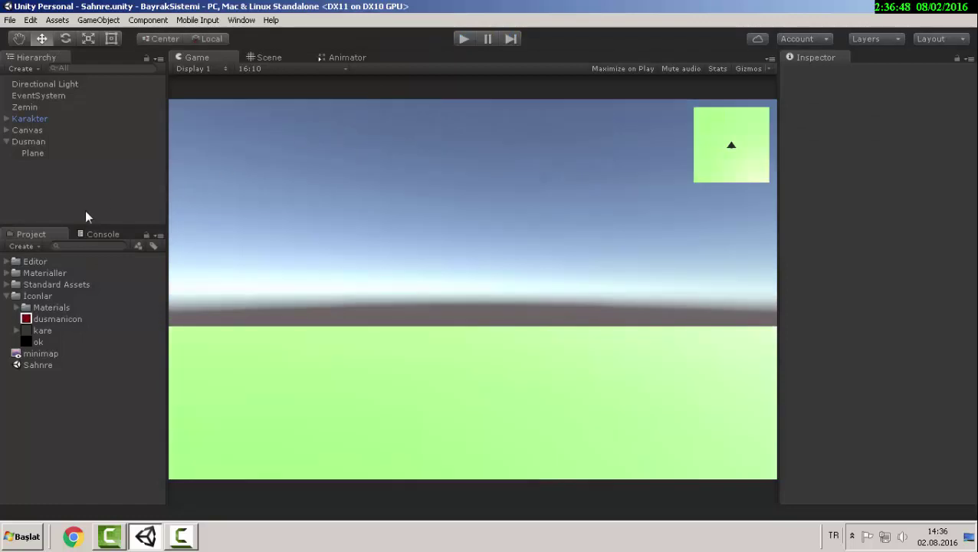
- Back in the Scene view, expand Karakter and select KarakterKamera
{"action": "left_click", "coordinate": [248, 54]}
{"action": "left_click", "coordinate": [8, 119]}
{"action": "left_click", "coordinate": [49, 131]}
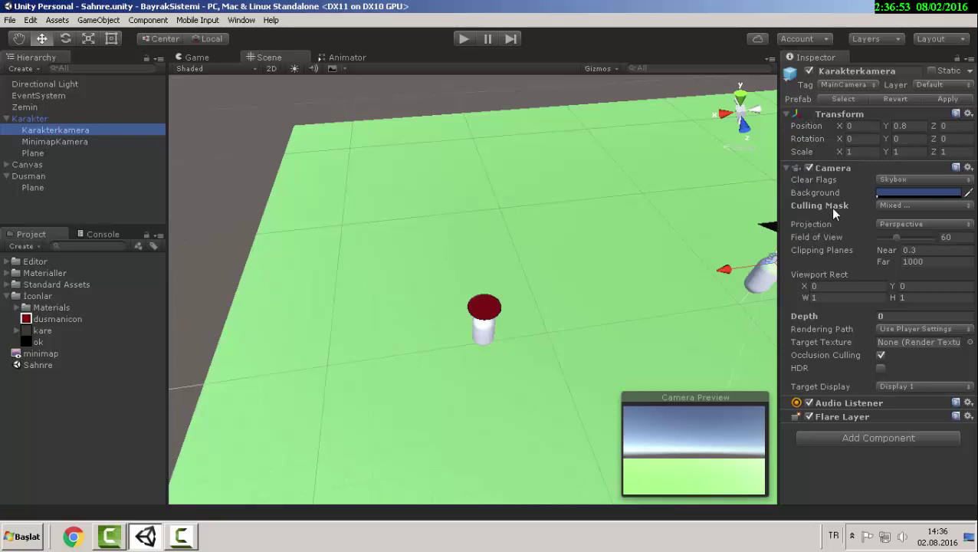
- Check KarakterKamera's Culling Mask and confirm the minimap layer in Tags & Layers
{"action": "left_click", "coordinate": [885, 206]}
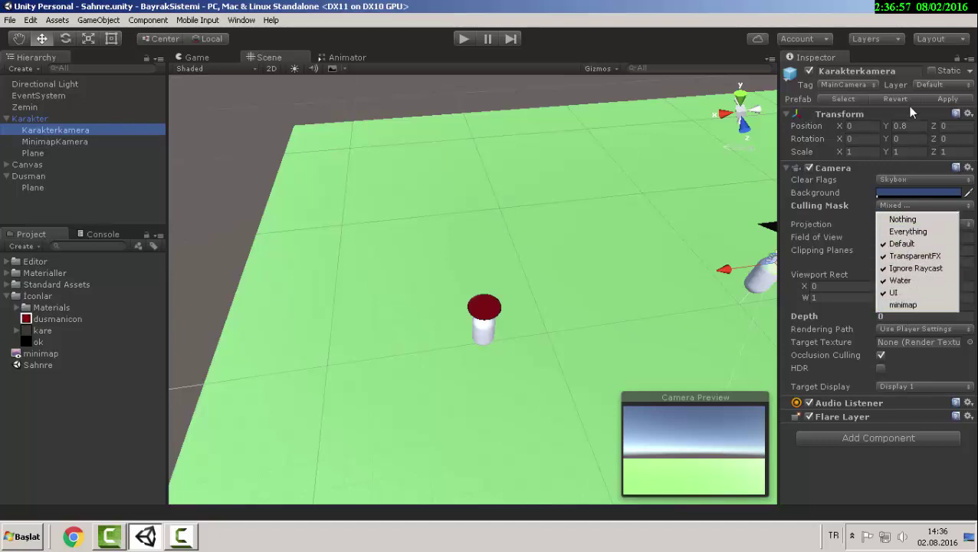
{"action": "left_click", "coordinate": [939, 84]}
{"action": "left_click", "coordinate": [934, 183]}
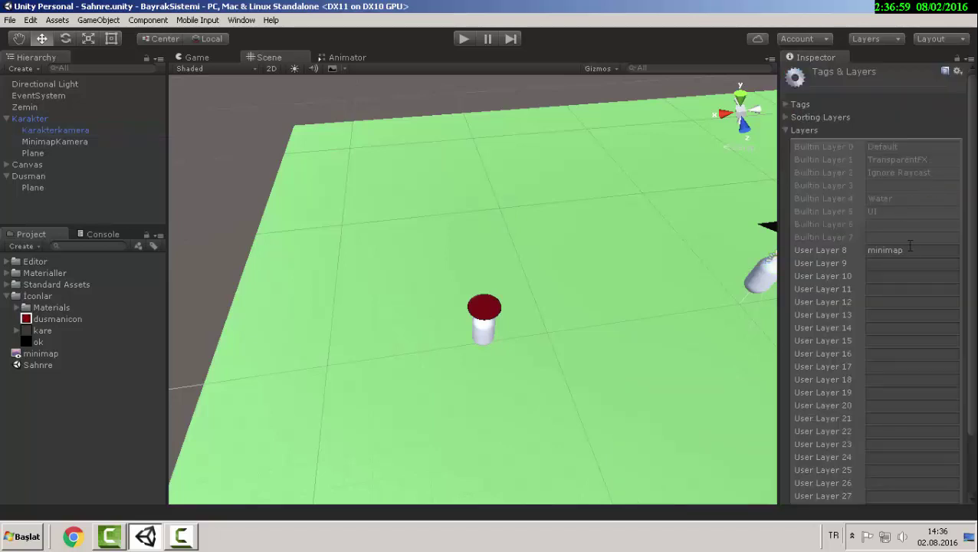
- Review both cameras' settings, then select and frame the enemy's red disc
{"action": "left_click", "coordinate": [72, 130]}
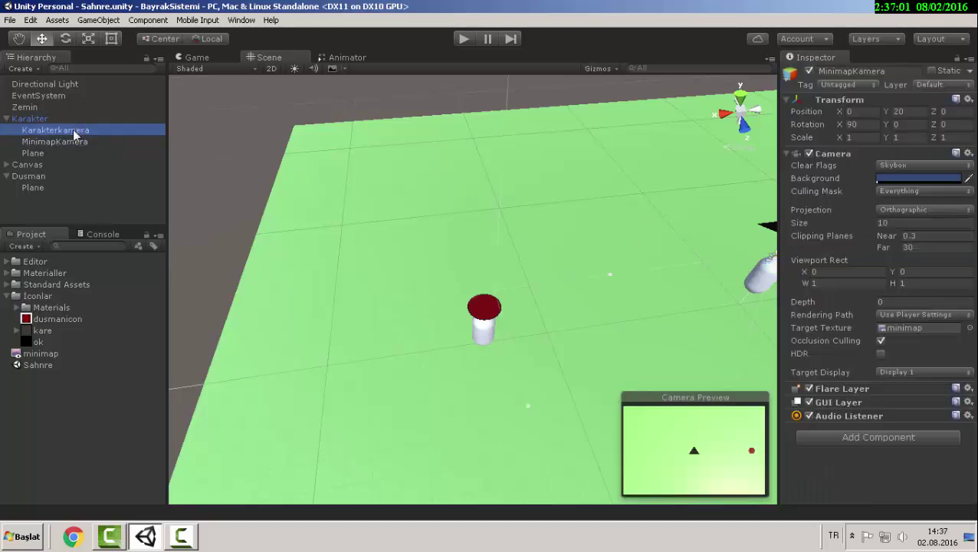
{"action": "left_click", "coordinate": [69, 142]}
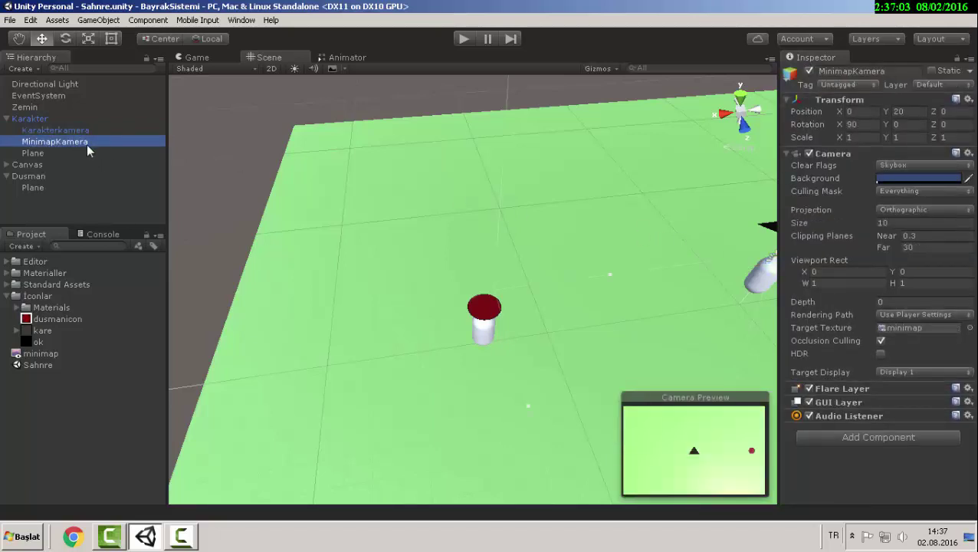
{"action": "left_click", "coordinate": [469, 314]}
{"action": "key", "text": "f"}
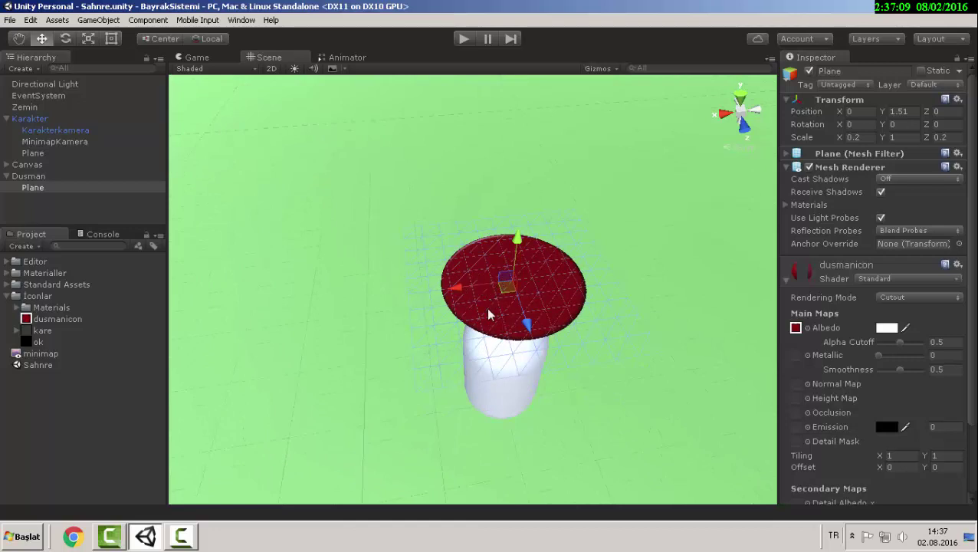
- Set the Layer of Dusman's red disc Plane to minimap
{"action": "left_click", "coordinate": [919, 85]}
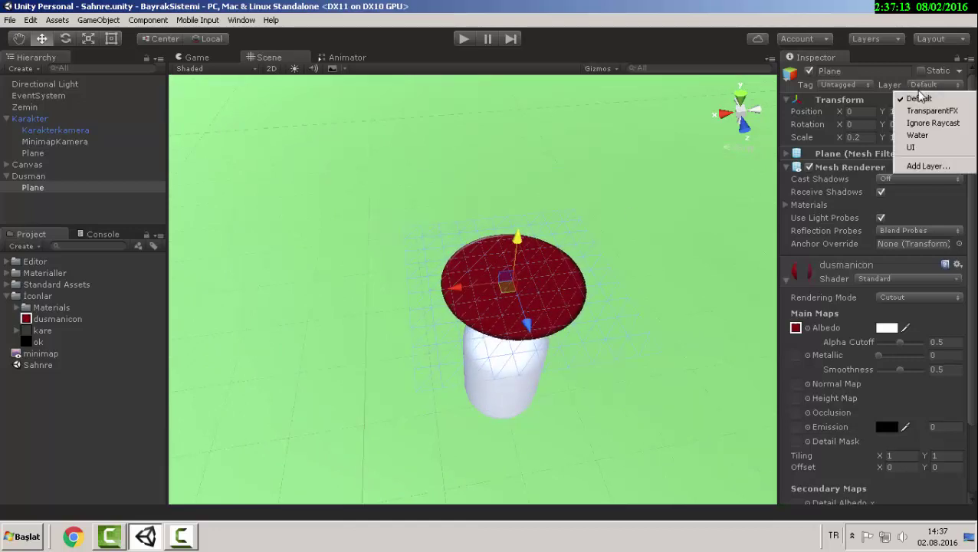
{"action": "left_click", "coordinate": [922, 166]}
{"action": "type", "text": "minimap"}
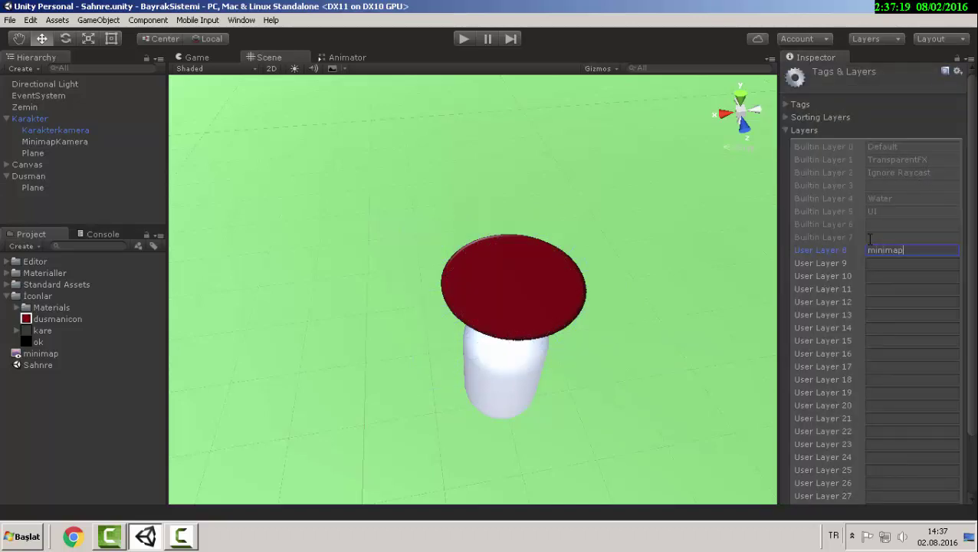
{"action": "scroll", "coordinate": [481, 293], "scroll_direction": "down", "scroll_amount": 3}
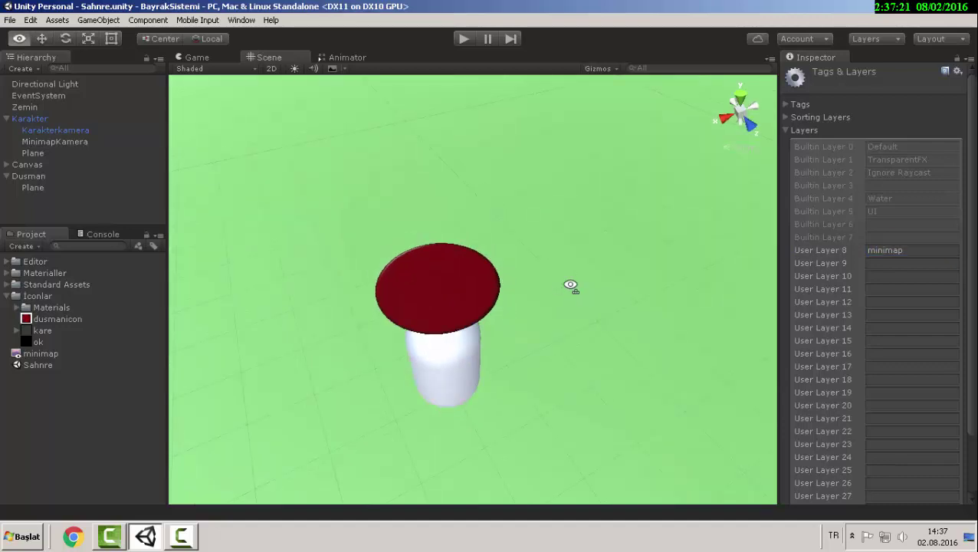
{"action": "left_click", "coordinate": [462, 289]}
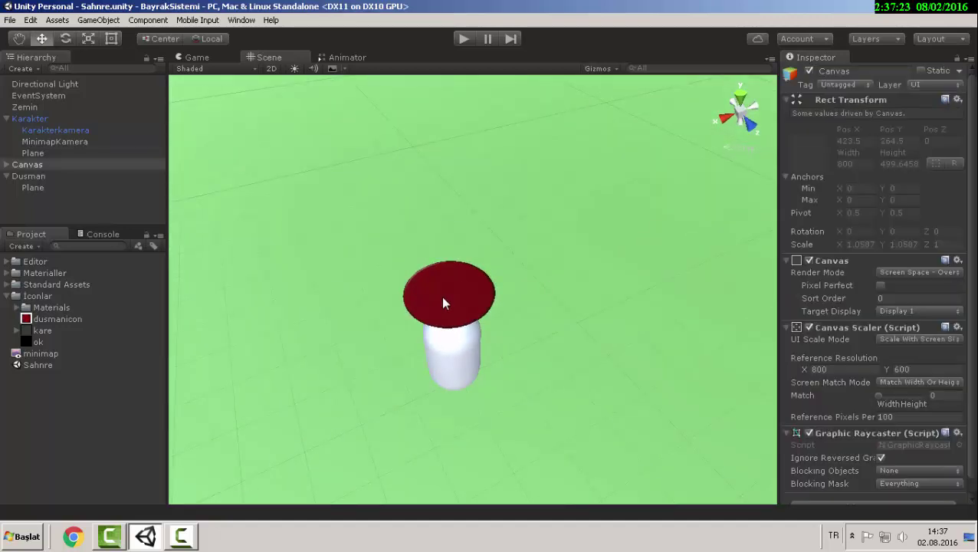
{"action": "left_click", "coordinate": [443, 302]}
{"action": "left_click", "coordinate": [931, 85]}
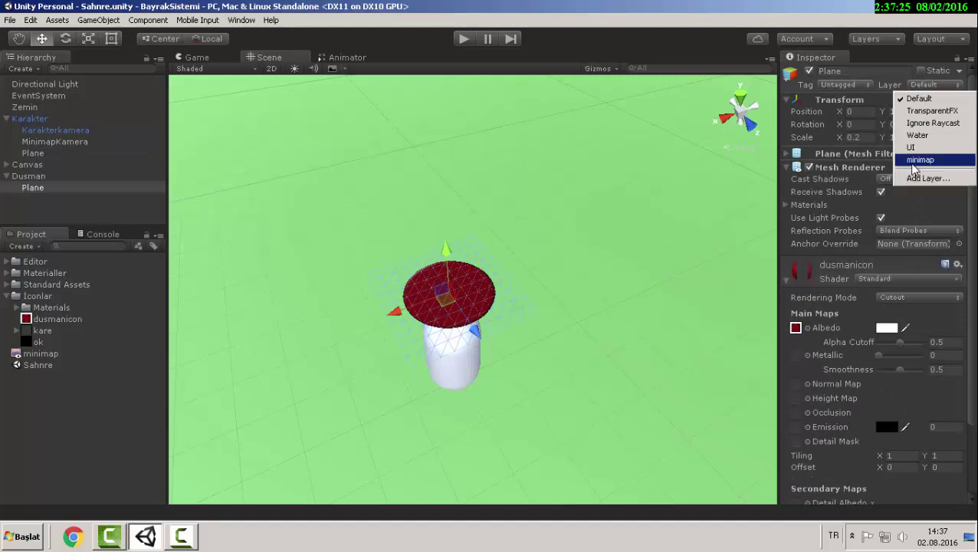
{"action": "left_click", "coordinate": [920, 159]}
{"action": "left_click", "coordinate": [33, 191]}
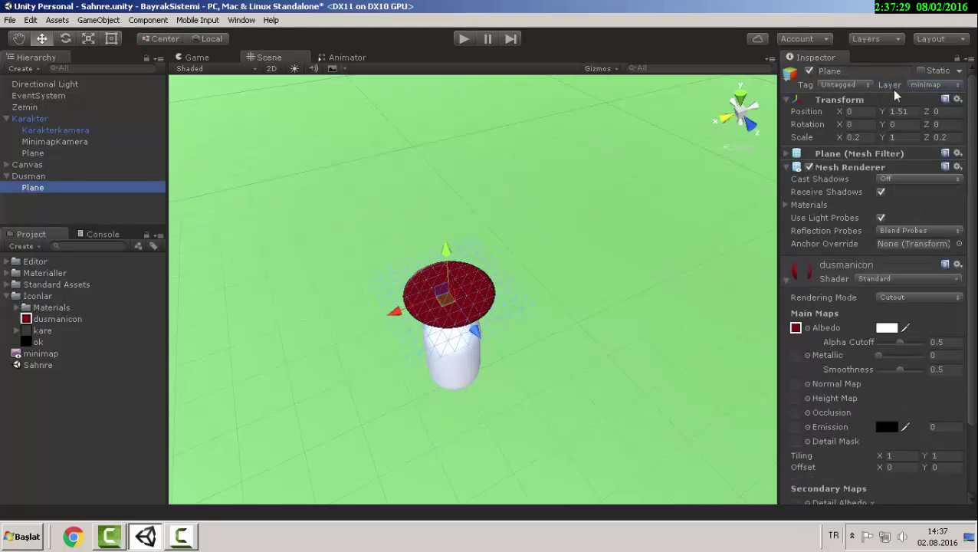
{"action": "mouse_move", "coordinate": [366, 216]}
{"action": "left_mouse_down", "text": "alt"}
{"action": "mouse_move", "coordinate": [505, 470]}
{"action": "mouse_move", "coordinate": [499, 493]}
{"action": "mouse_move", "coordinate": [506, 483]}
{"action": "left_mouse_up", "text": "alt"}
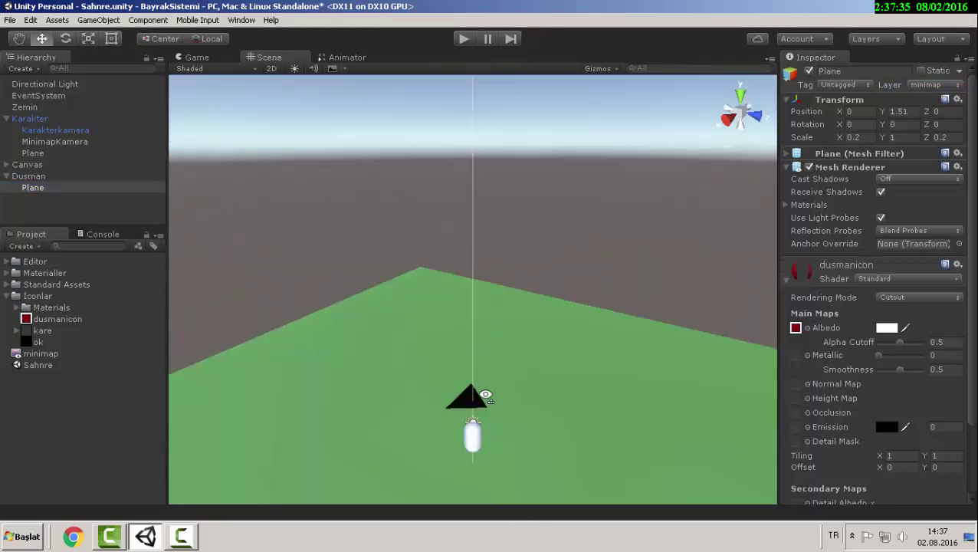
- Put the player's black arrow Plane on the minimap layer and check the minimap
{"action": "left_click", "coordinate": [498, 357]}
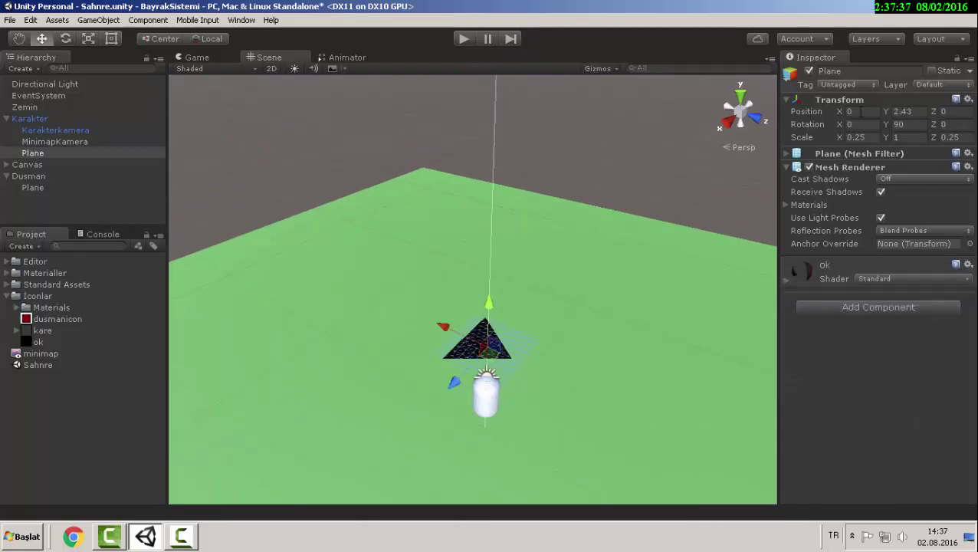
{"action": "left_click", "coordinate": [932, 86]}
{"action": "left_click", "coordinate": [920, 173]}
{"action": "left_click", "coordinate": [193, 57]}
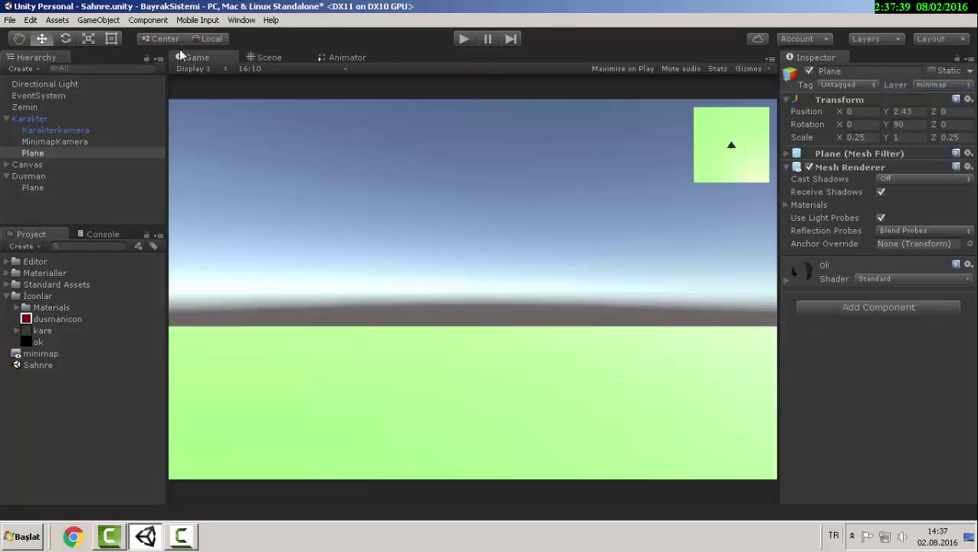
{"action": "left_click", "coordinate": [265, 58]}
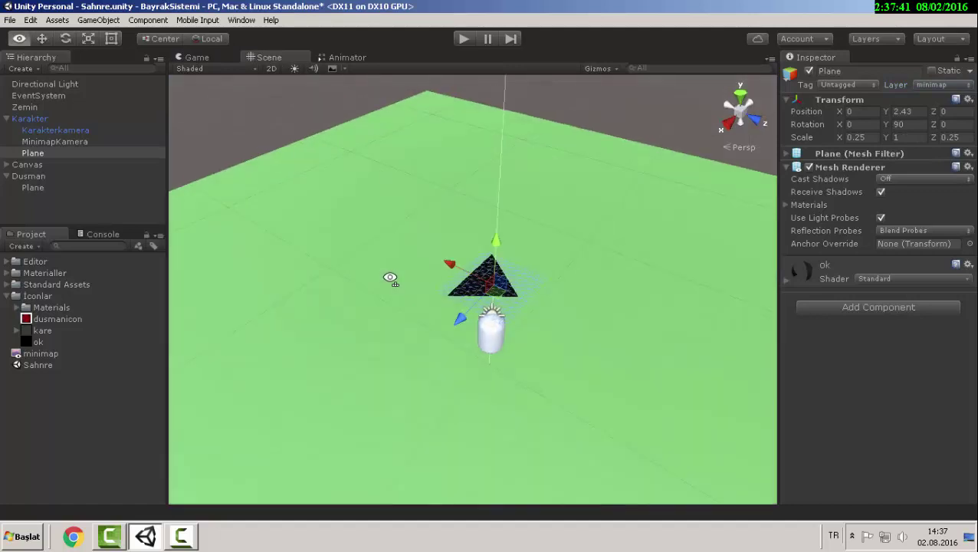
{"action": "key", "text": "f"}
- Toggle minimap in KarakterKamera's Culling Mask so the player camera excludes that layer
{"action": "left_click", "coordinate": [61, 141]}
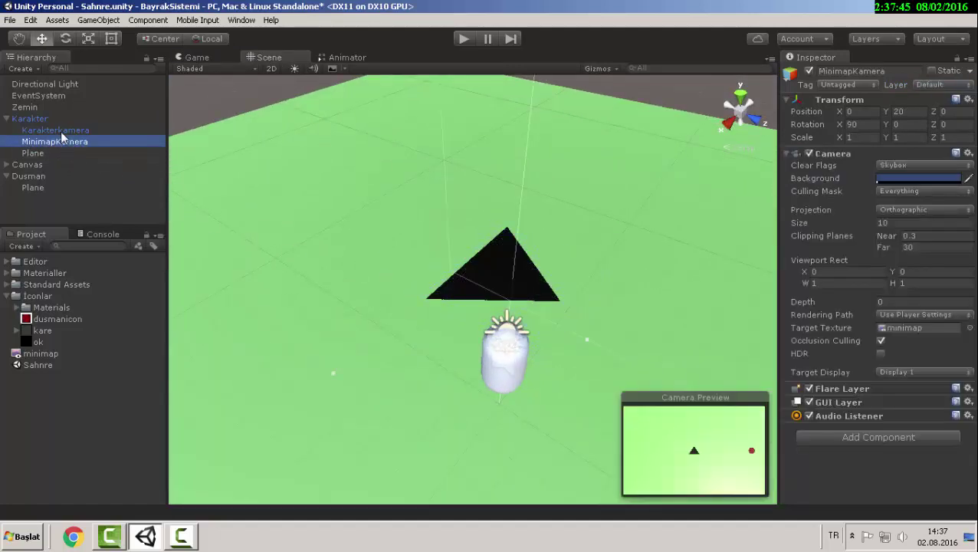
{"action": "left_click", "coordinate": [49, 129]}
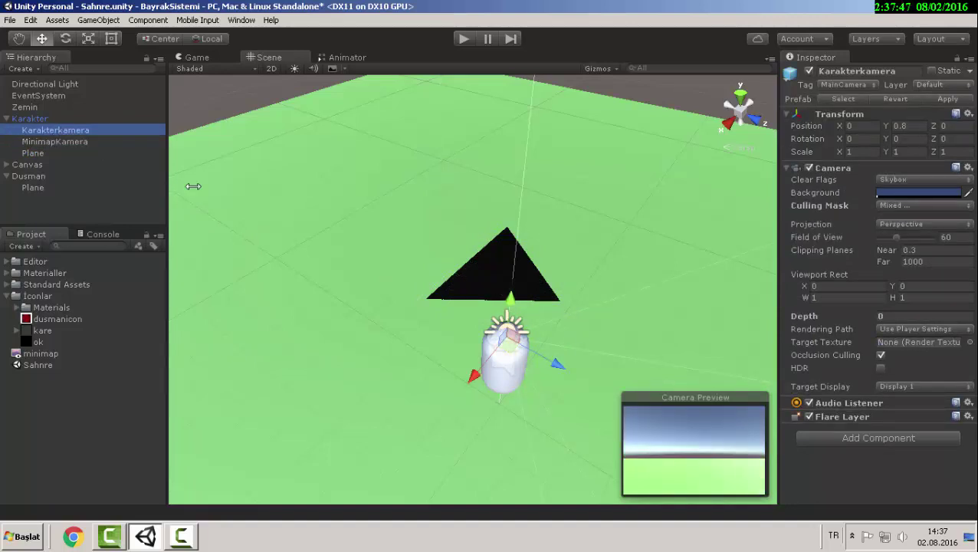
{"action": "mouse_move", "coordinate": [192, 186]}
{"action": "left_mouse_down", "text": "alt"}
{"action": "mouse_move", "coordinate": [756, 297]}
{"action": "mouse_move", "coordinate": [779, 247]}
{"action": "left_mouse_up", "text": "alt"}
{"action": "left_click", "coordinate": [892, 207]}
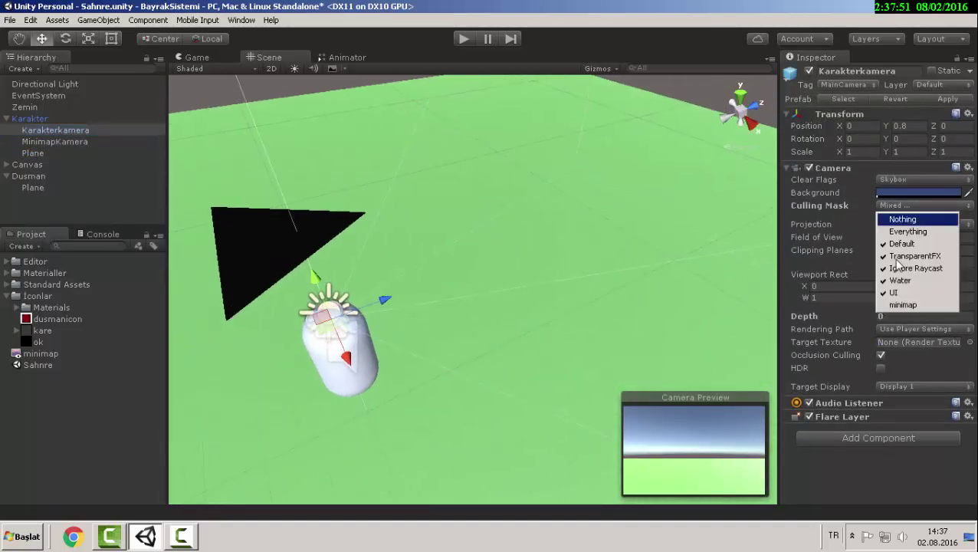
{"action": "left_click", "coordinate": [898, 305]}
{"action": "left_click", "coordinate": [884, 206]}
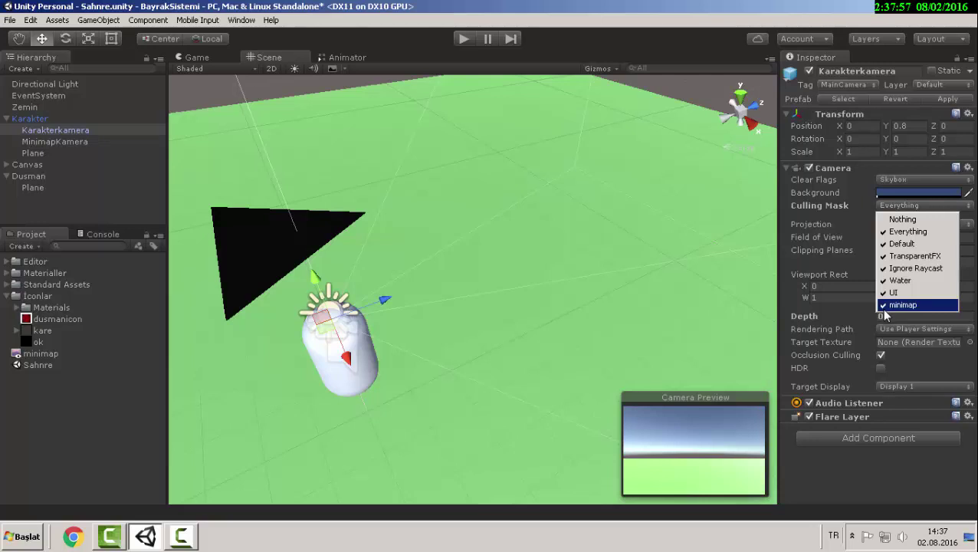
{"action": "left_click", "coordinate": [902, 305]}
- Verify KarakterKamera's and MinimapKamera's culling masks, then show the Game view
{"action": "key", "text": "f"}
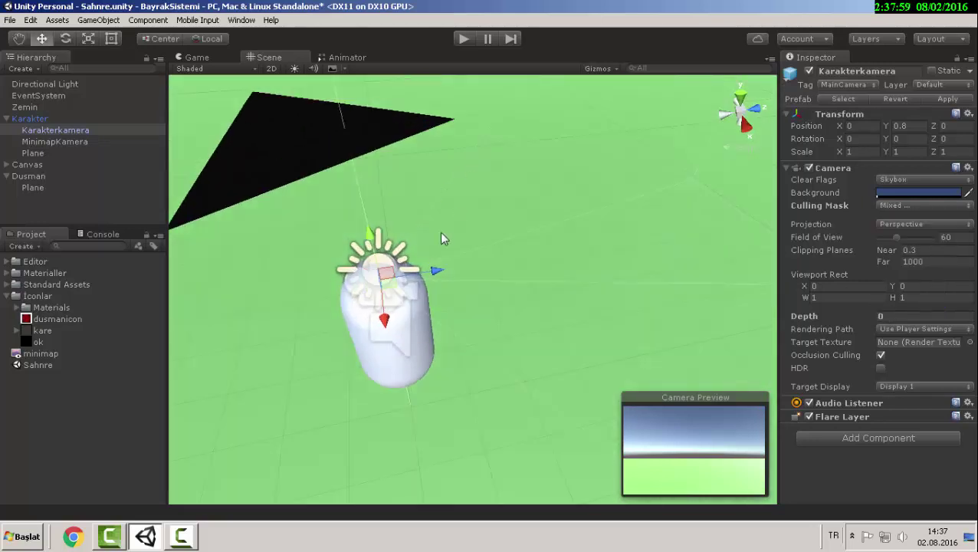
{"action": "middle_click_drag", "start_coordinate": [440, 238], "coordinate": [374, 289]}
{"action": "left_click", "coordinate": [894, 207]}
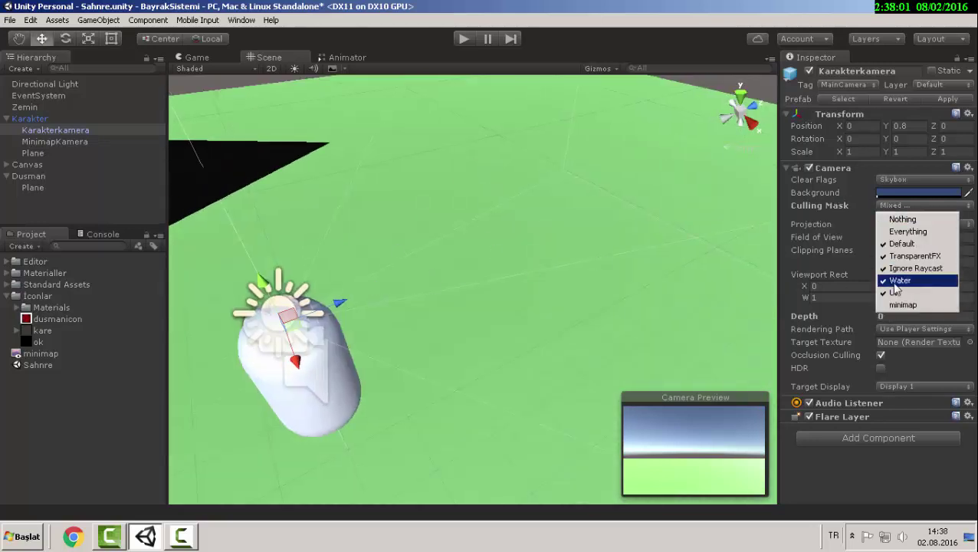
{"action": "left_click", "coordinate": [586, 267]}
{"action": "scroll", "coordinate": [526, 242], "scroll_direction": "down", "scroll_amount": 4}
{"action": "left_click", "coordinate": [49, 143]}
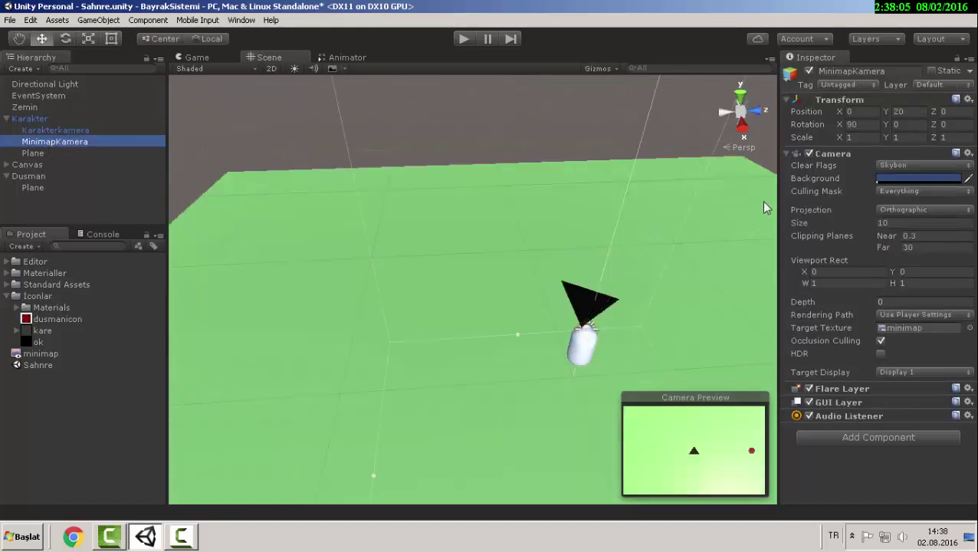
{"action": "left_click", "coordinate": [878, 197]}
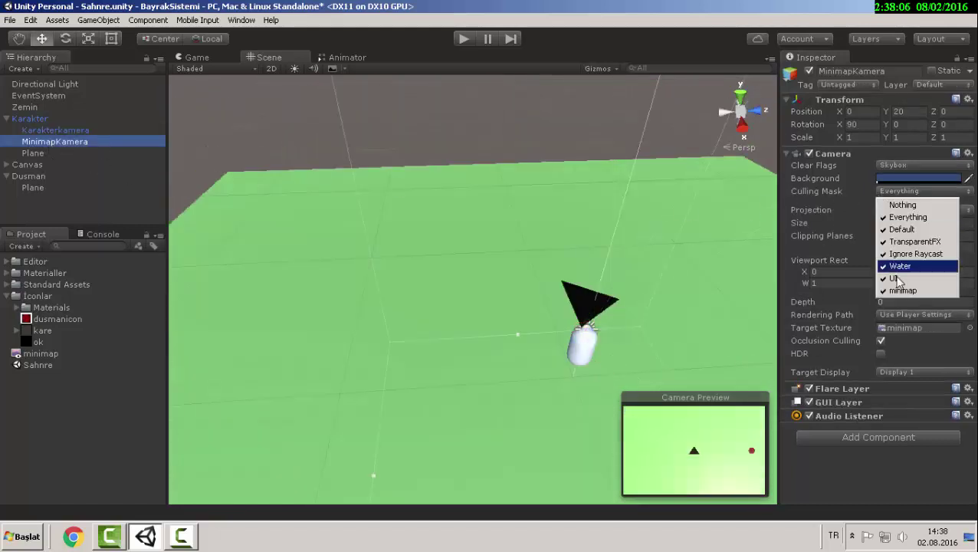
{"action": "left_click", "coordinate": [83, 177]}
{"action": "left_click", "coordinate": [201, 57]}
- Run a play test showing the markers only on the minimap, then stop and deselect
{"action": "left_click", "coordinate": [99, 187]}
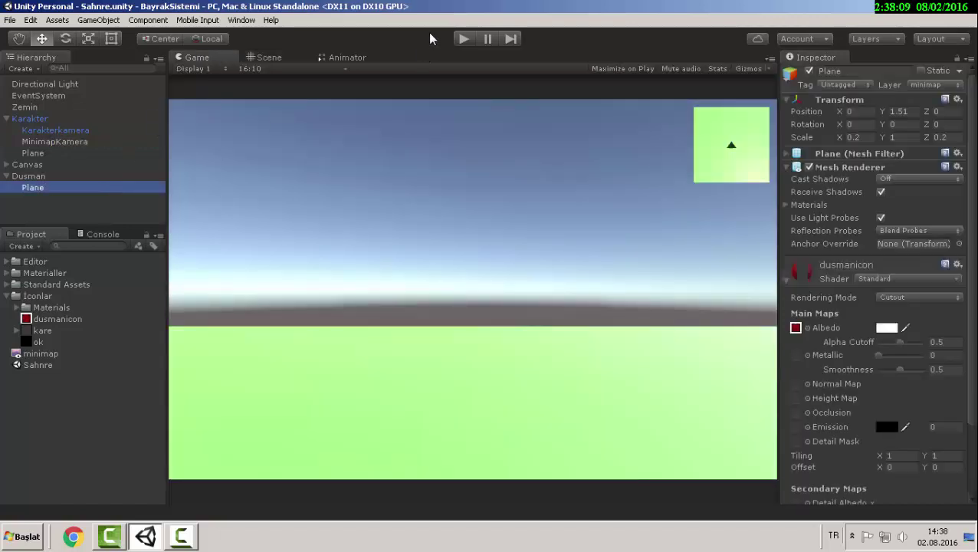
{"action": "left_click", "coordinate": [463, 39]}
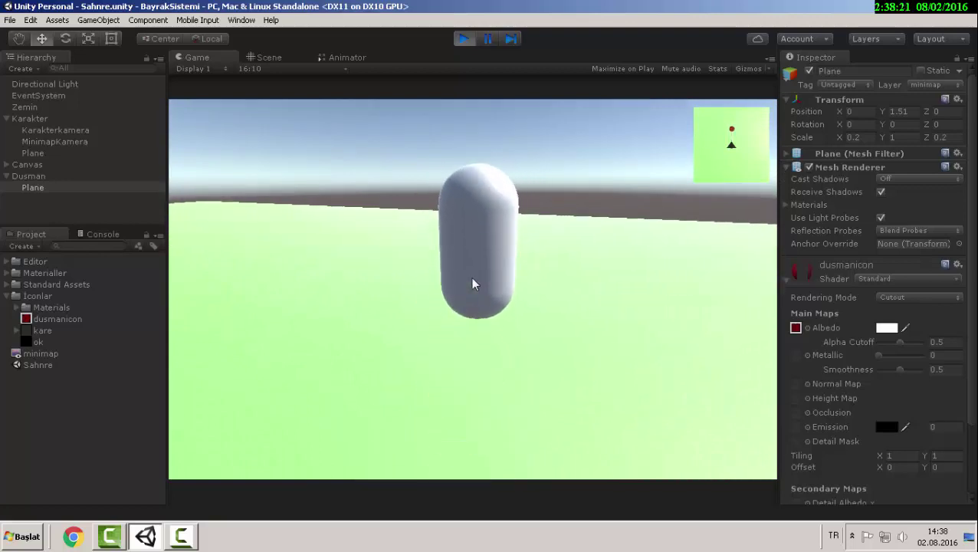
{"action": "left_click", "coordinate": [460, 38]}
{"action": "left_click", "coordinate": [126, 407]}
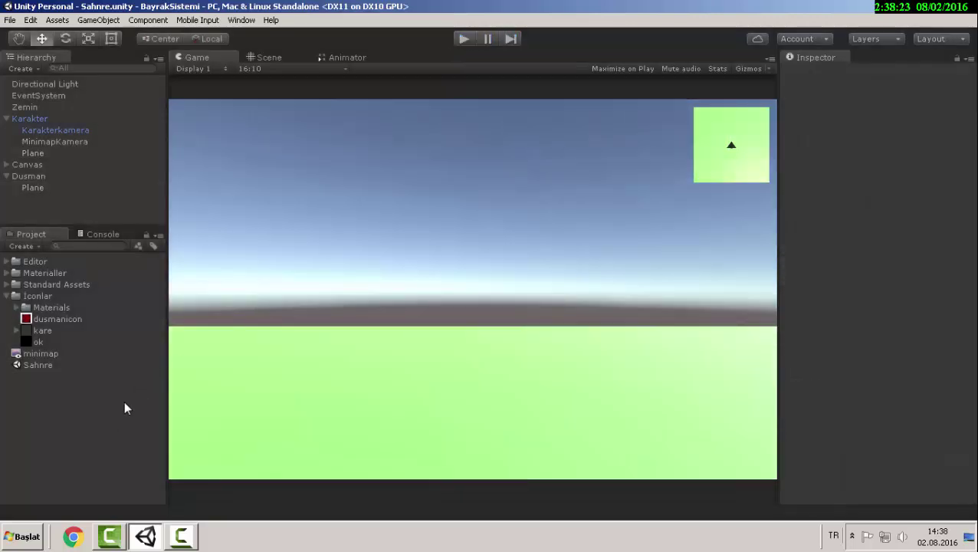
- Switch the Scene view to 2D and select and frame the Canvas's minimap image
{"action": "left_click", "coordinate": [262, 57]}
{"action": "scroll", "coordinate": [441, 269], "scroll_direction": "down", "scroll_amount": 5}
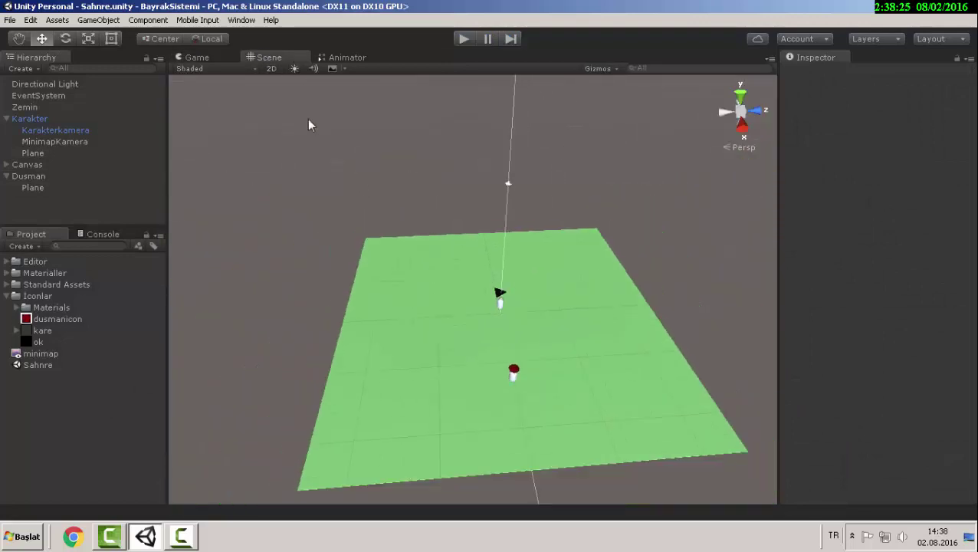
{"action": "left_click", "coordinate": [224, 58]}
{"action": "left_click", "coordinate": [253, 59]}
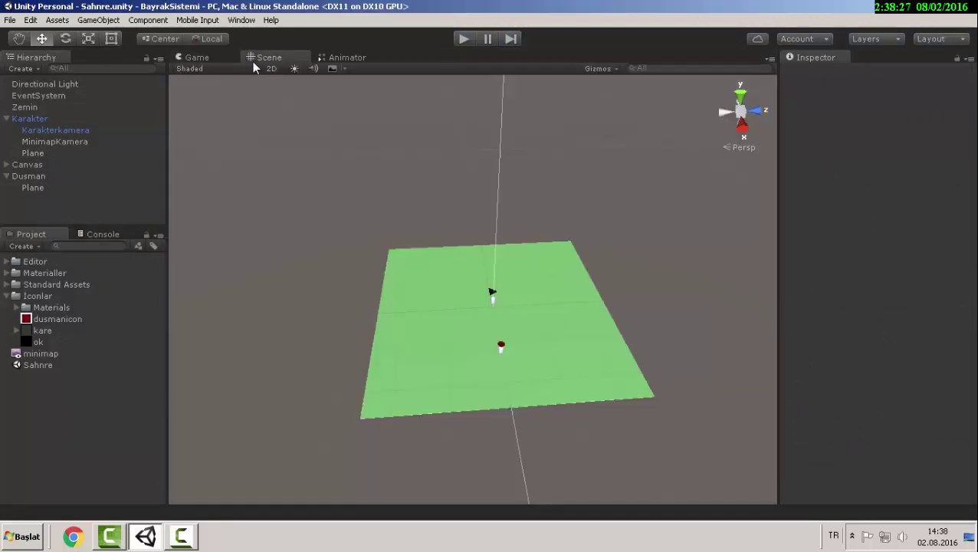
{"action": "left_click", "coordinate": [270, 71]}
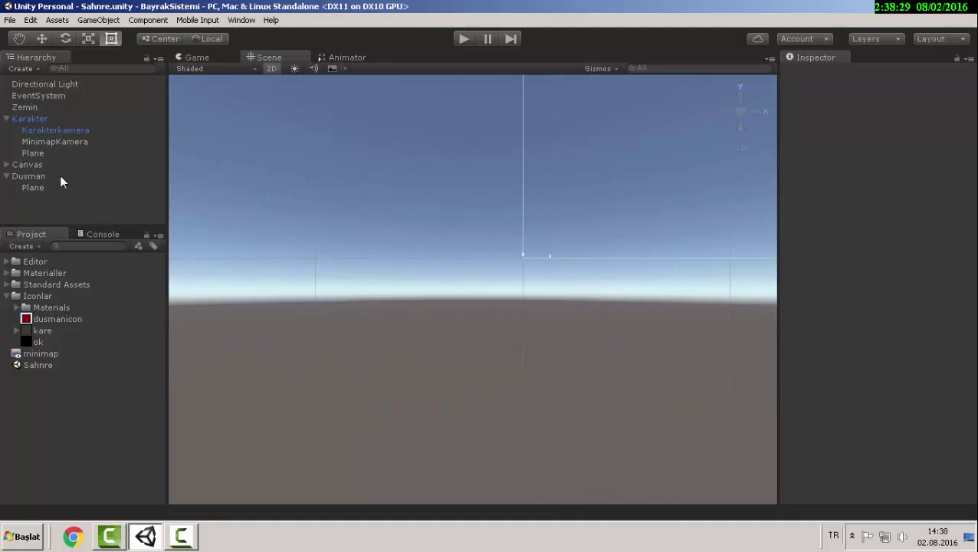
{"action": "left_click", "coordinate": [7, 119]}
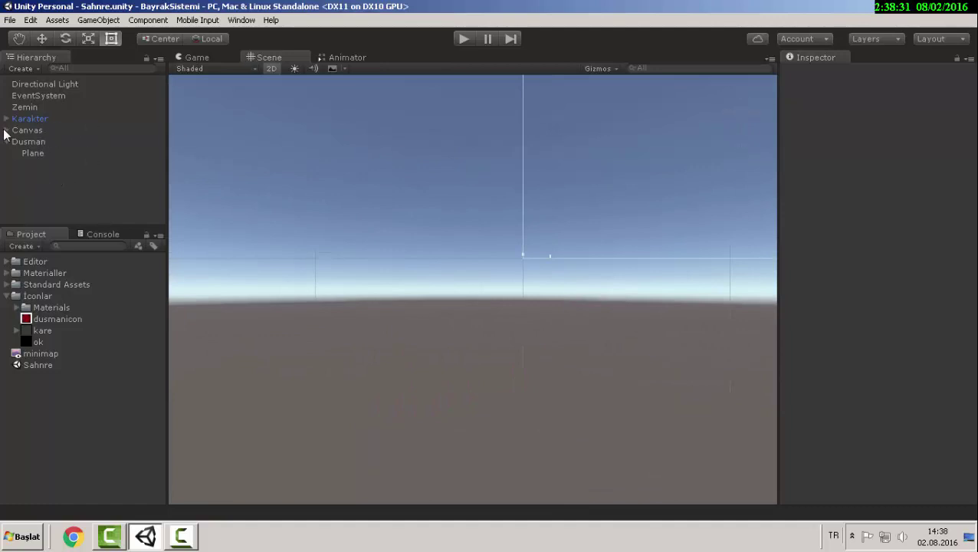
{"action": "left_click", "coordinate": [7, 130]}
{"action": "left_click", "coordinate": [34, 142]}
{"action": "key", "text": "f"}
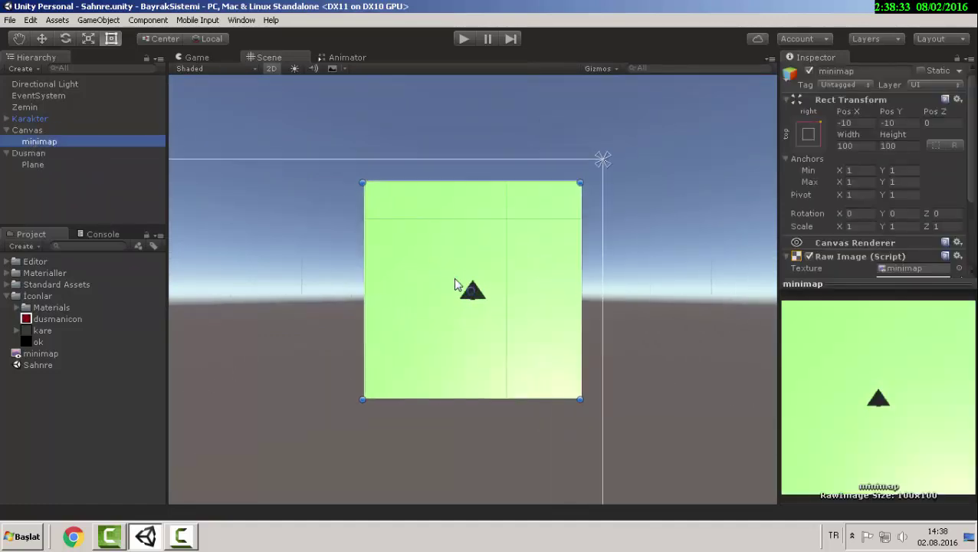
{"action": "left_click", "coordinate": [197, 57]}
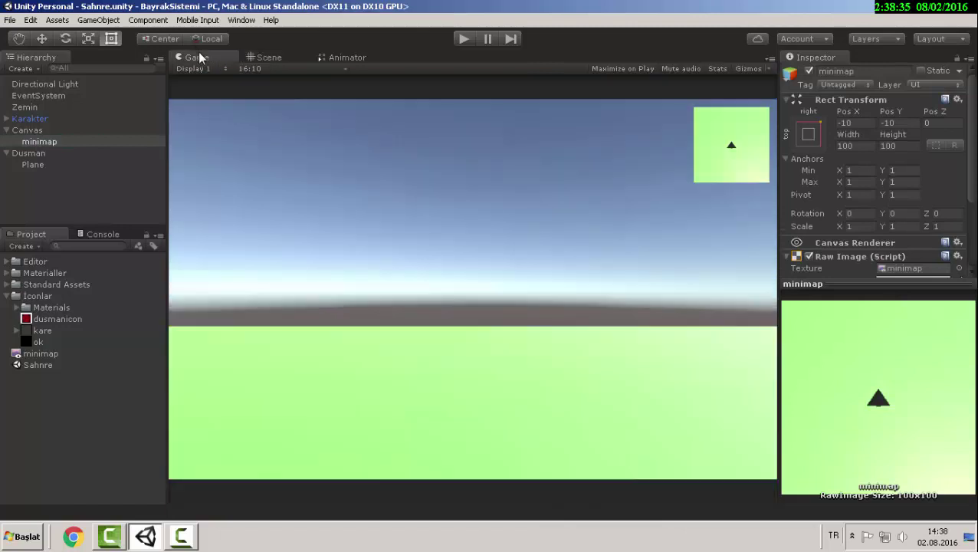
- Set the minimap image's Width and Height to 110, then select the Canvas
{"action": "double_click", "coordinate": [851, 146]}
{"action": "type", "text": "110"}
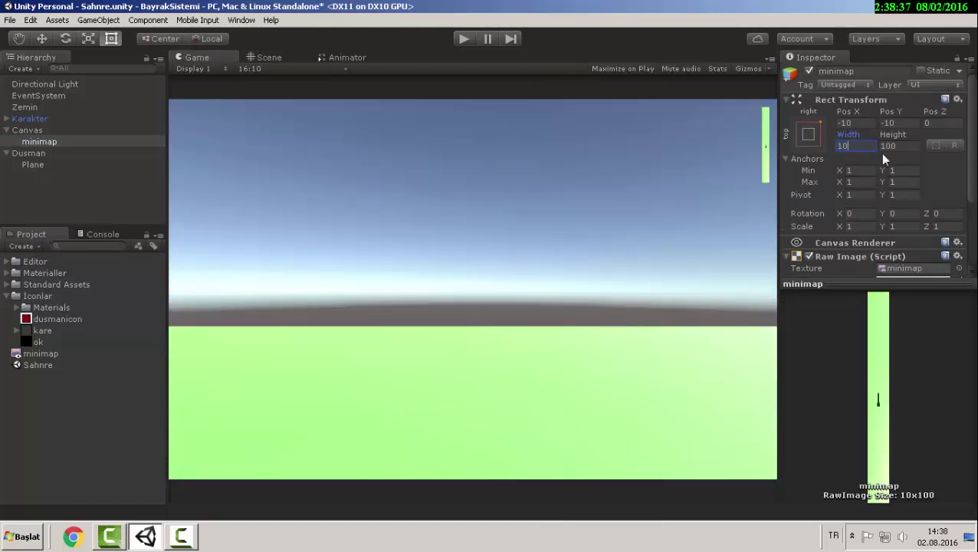
{"action": "double_click", "coordinate": [891, 146]}
{"action": "type", "text": "110"}
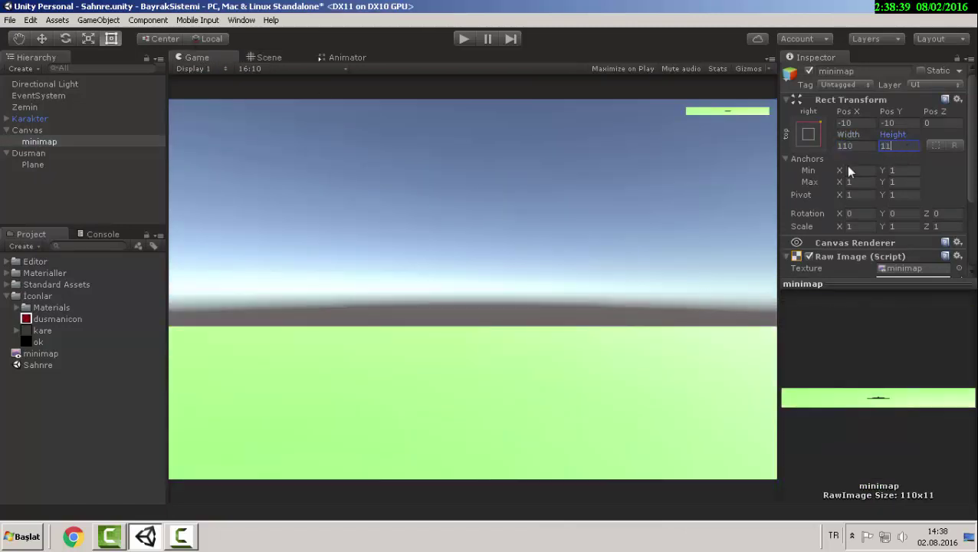
{"action": "left_click", "coordinate": [69, 168]}
{"action": "left_click", "coordinate": [37, 131]}
- Add a UI Image under the Canvas and anchor it to the top-right corner
{"action": "right_click", "coordinate": [67, 135]}
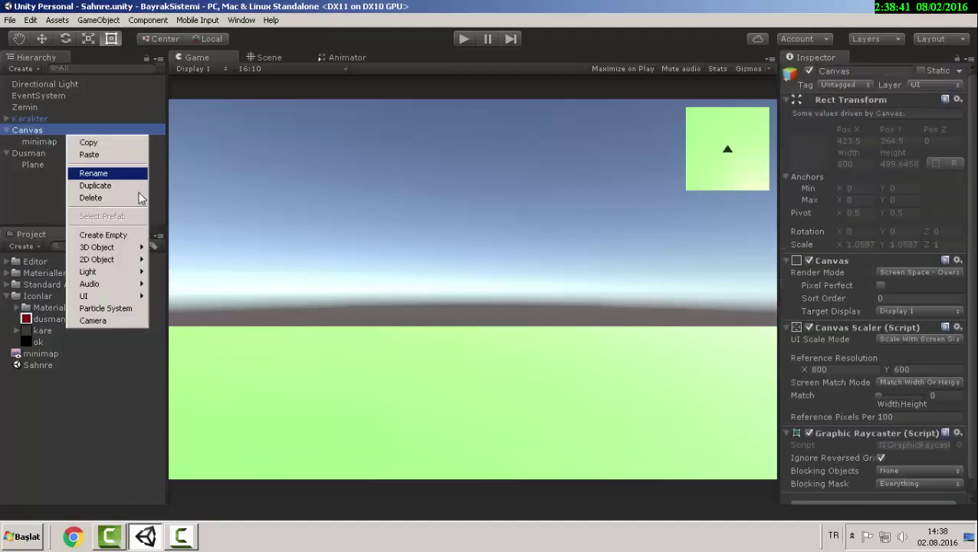
{"action": "mouse_move", "coordinate": [85, 296]}
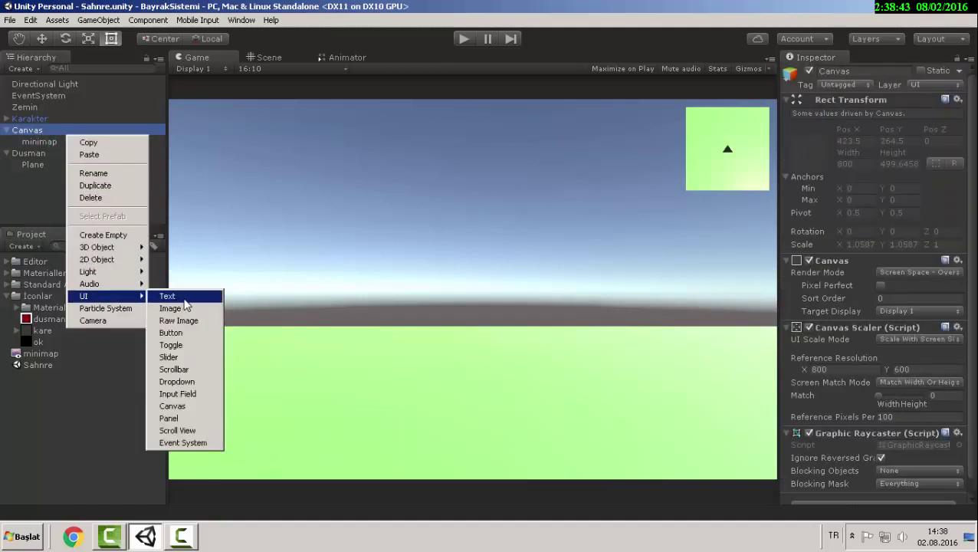
{"action": "left_click", "coordinate": [182, 310]}
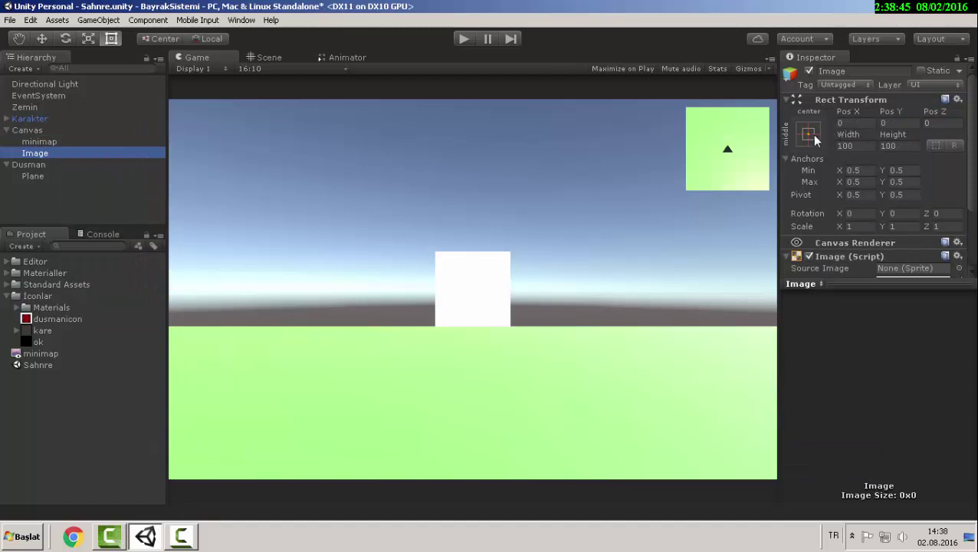
{"action": "left_click", "coordinate": [808, 134]}
{"action": "left_click", "coordinate": [911, 259], "text": "alt+shift"}
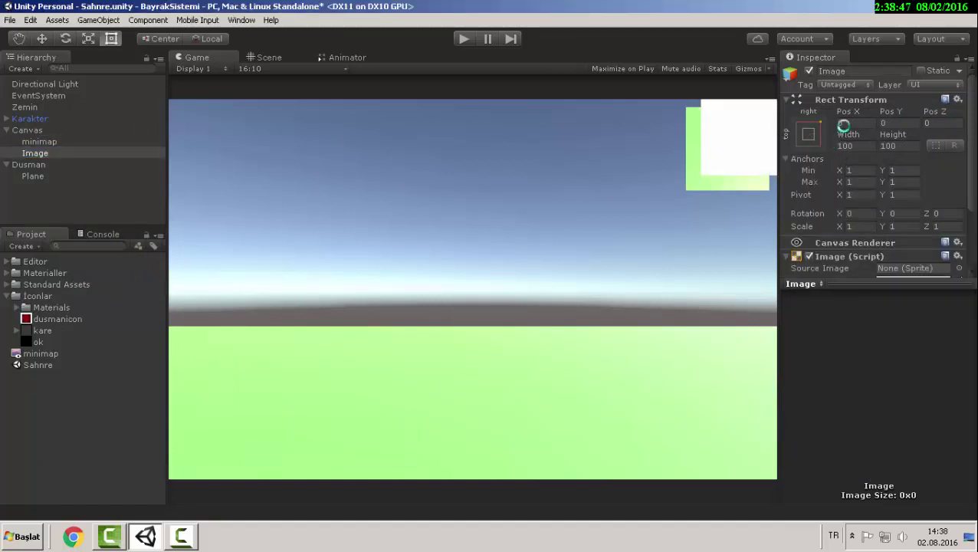
{"action": "left_click", "coordinate": [249, 56]}
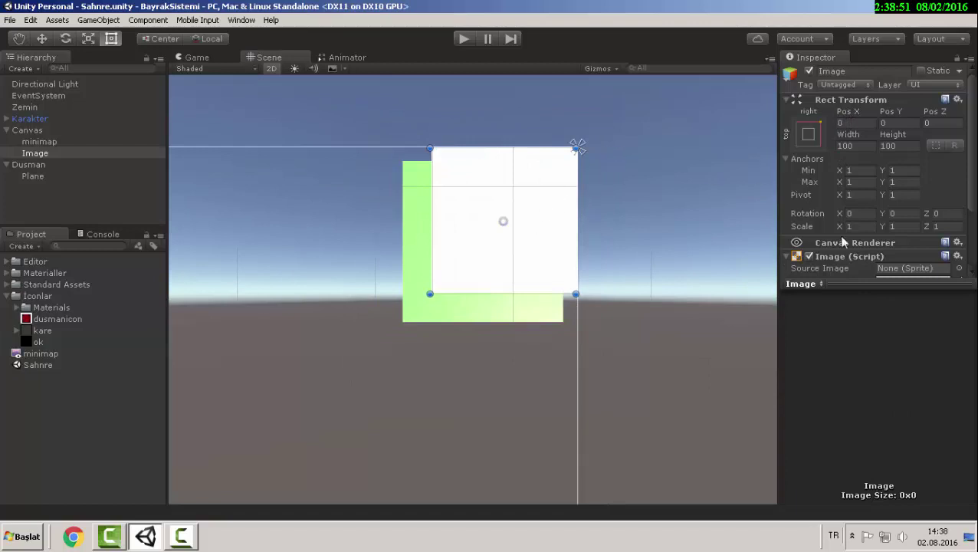
{"action": "scroll", "coordinate": [841, 242], "scroll_direction": "down", "scroll_amount": 3}
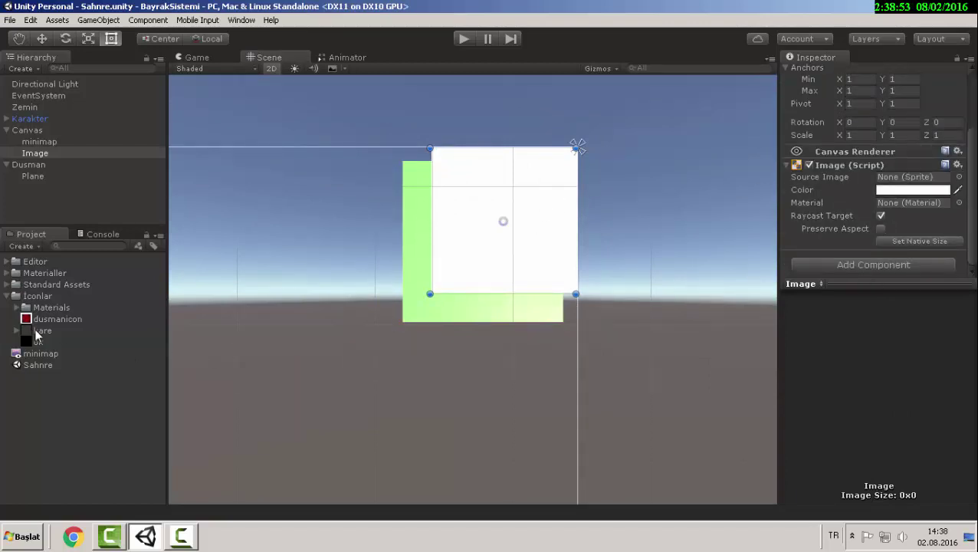
- Set the new Image's Source Image to the kare sprite
{"action": "left_click_drag", "start_coordinate": [36, 331], "coordinate": [912, 177]}
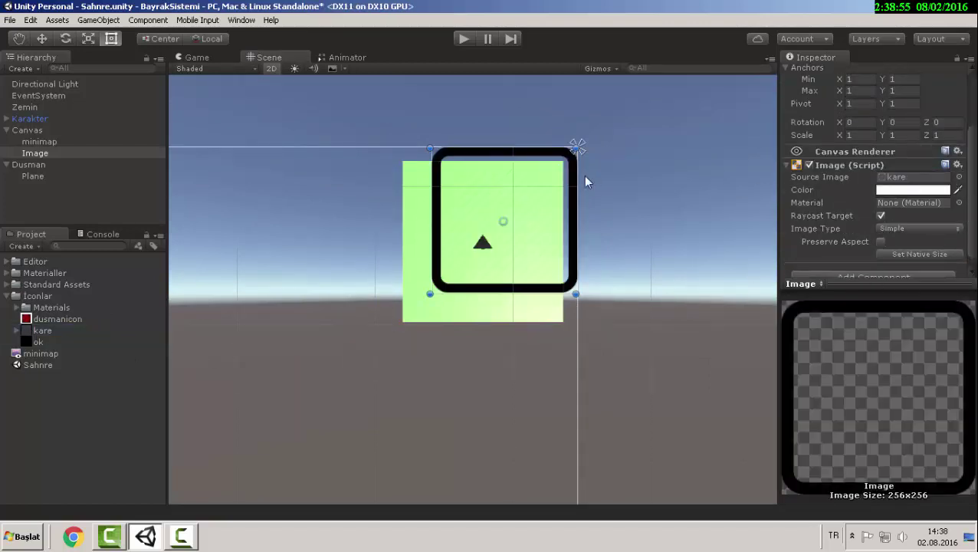
{"action": "scroll", "coordinate": [465, 124], "scroll_direction": "up", "scroll_amount": 2}
{"action": "scroll", "coordinate": [581, 166], "scroll_direction": "up", "scroll_amount": 2}
{"action": "scroll", "coordinate": [569, 177], "scroll_direction": "down", "scroll_amount": 2}
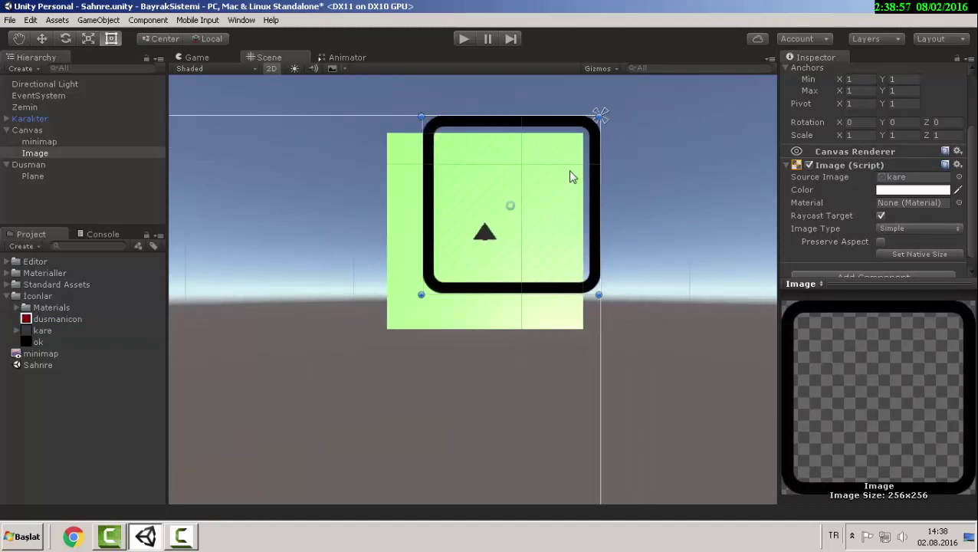
- Move and stretch the kare frame left and down so it surrounds the minimap square
{"action": "middle_click_drag", "start_coordinate": [570, 177], "coordinate": [533, 180]}
{"action": "left_click_drag", "start_coordinate": [533, 180], "coordinate": [515, 201]}
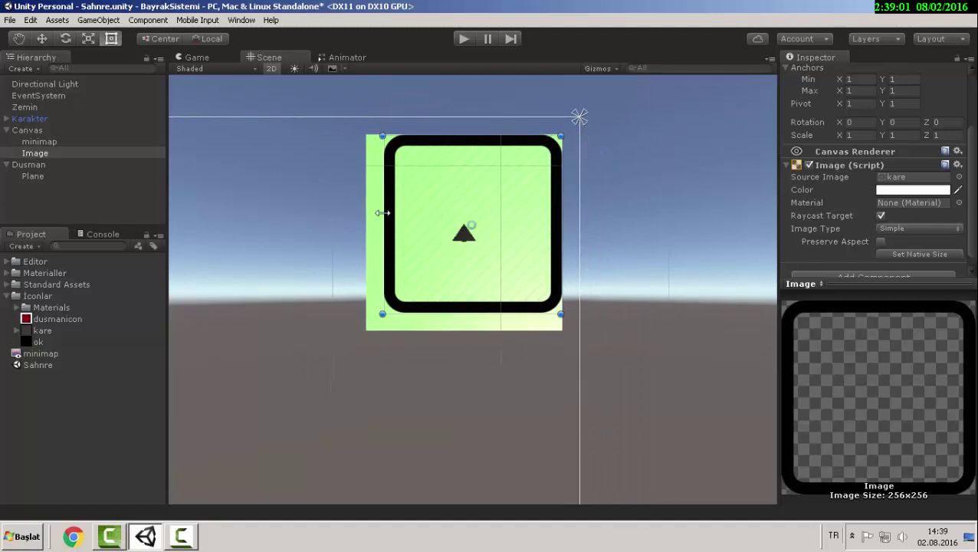
{"action": "left_click_drag", "start_coordinate": [381, 214], "coordinate": [367, 213]}
{"action": "left_click_drag", "start_coordinate": [447, 313], "coordinate": [446, 331]}
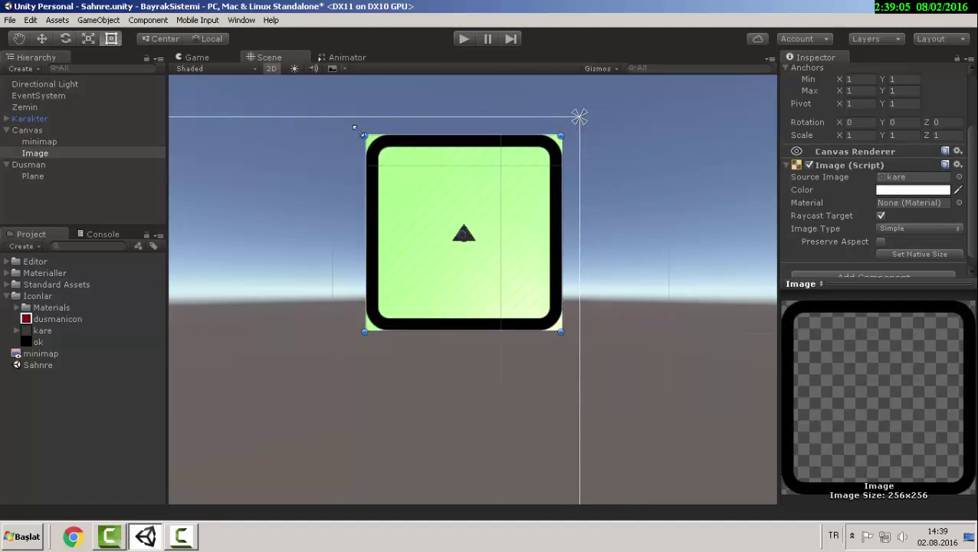
{"action": "left_click", "coordinate": [214, 62]}
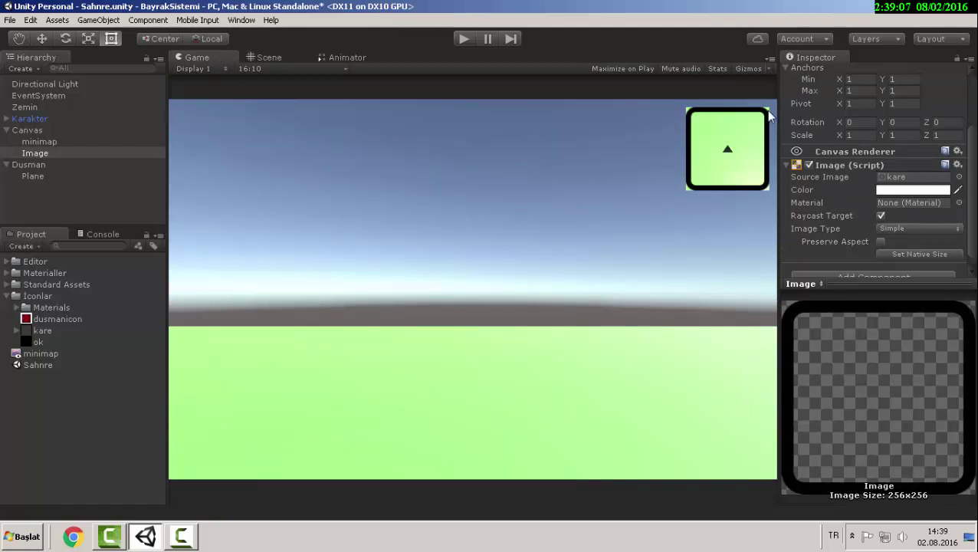
{"action": "left_click", "coordinate": [265, 59]}
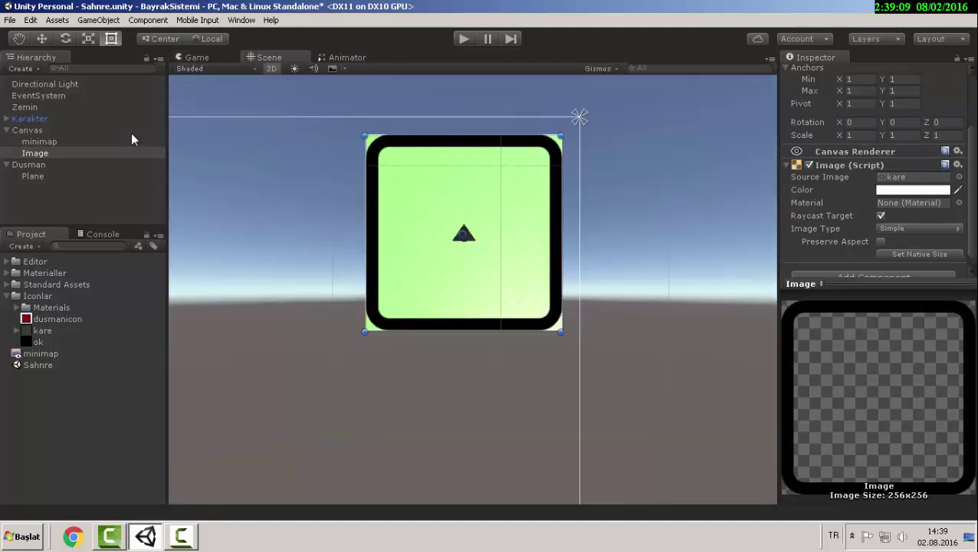
{"action": "left_click", "coordinate": [46, 143]}
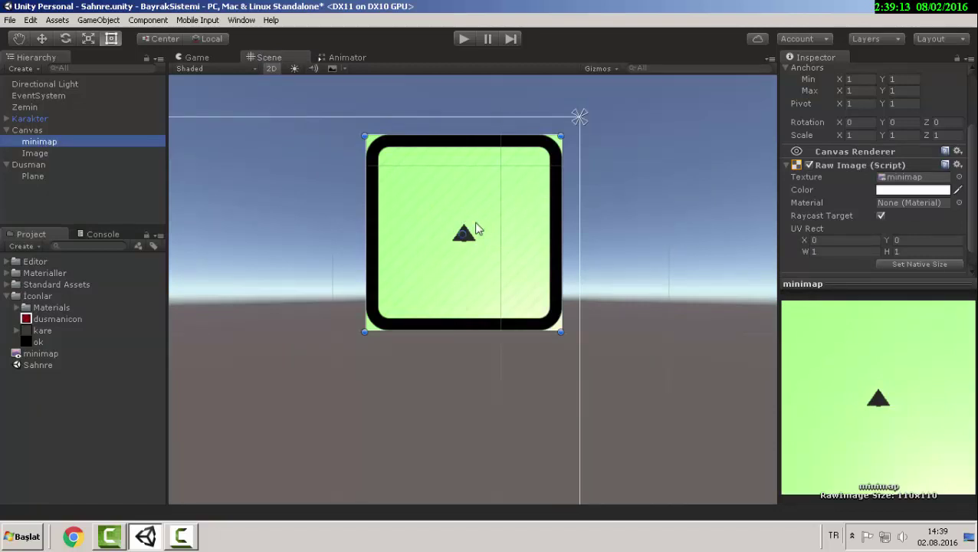
- Resize the minimap raw image to 100×100 and move it to Pos X -15, Pos Y -15
{"action": "scroll", "coordinate": [833, 187], "scroll_direction": "down", "scroll_amount": 1}
{"action": "scroll", "coordinate": [848, 165], "scroll_direction": "up", "scroll_amount": 4}
{"action": "left_click", "coordinate": [845, 145]}
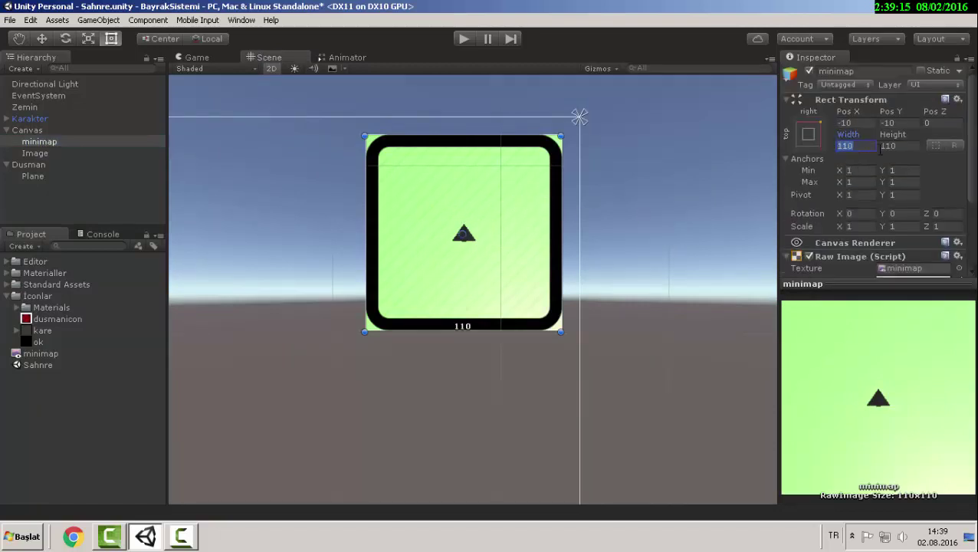
{"action": "key", "text": "BackSpace"}
{"action": "key", "text": "BackSpace"}
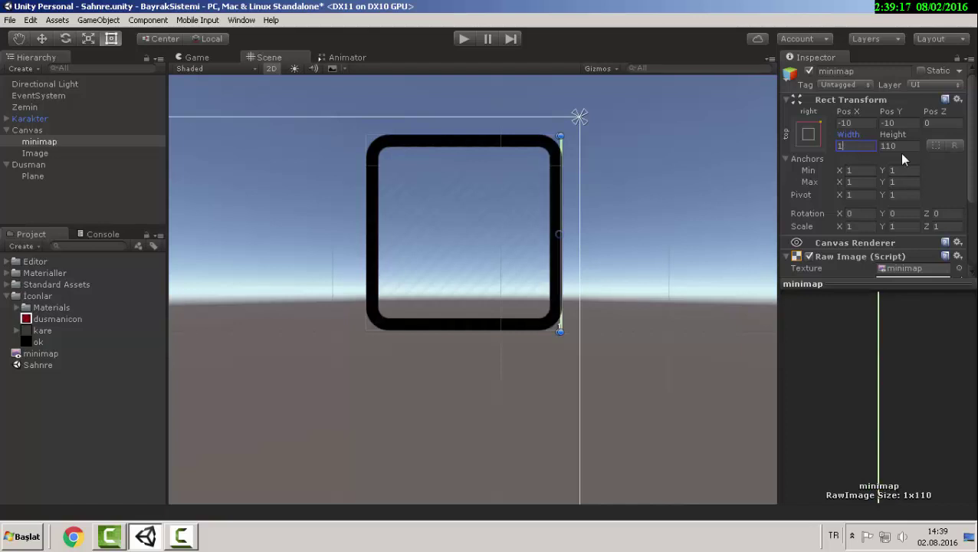
{"action": "type", "text": "00"}
{"action": "left_click", "coordinate": [917, 148]}
{"action": "type", "text": "100"}
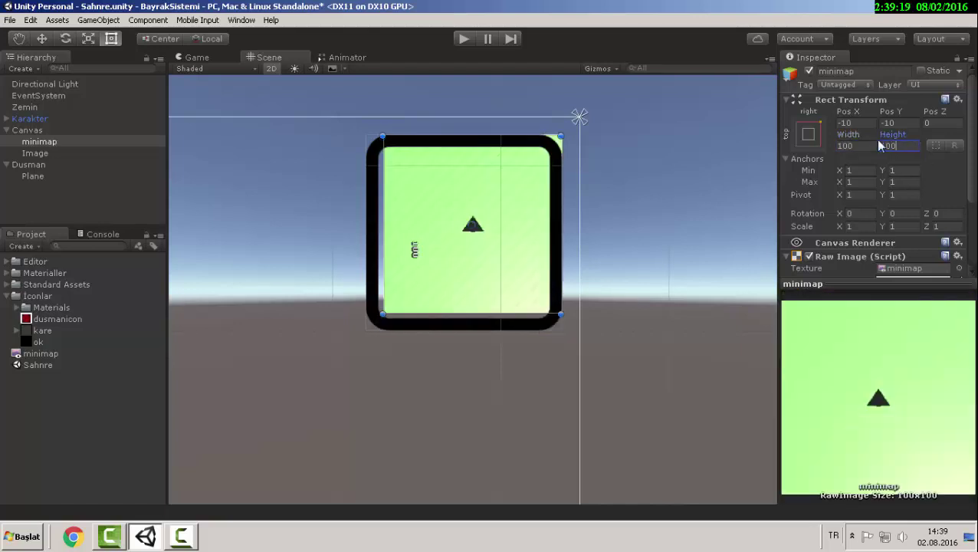
{"action": "left_click", "coordinate": [847, 122]}
{"action": "type", "text": "-15"}
{"action": "key", "text": "Tab"}
{"action": "type", "text": "-15"}
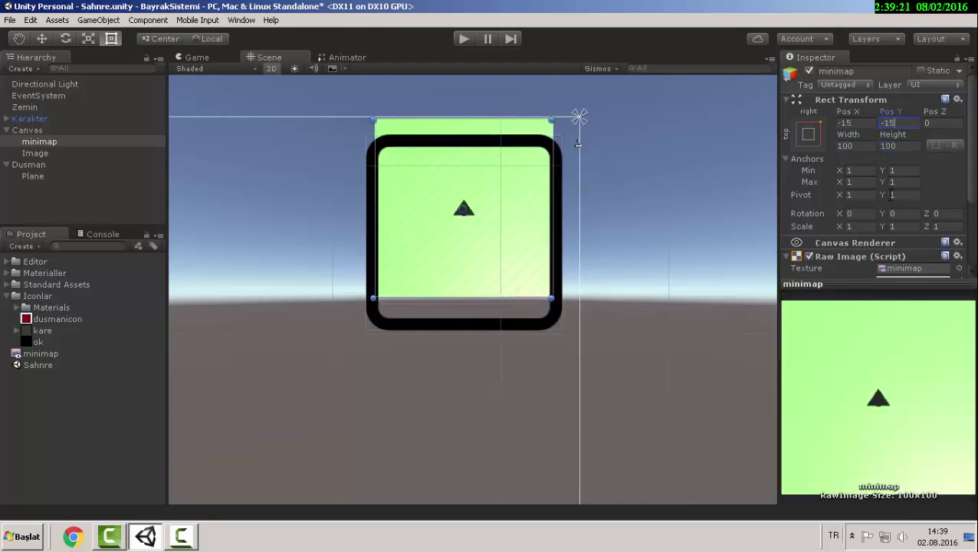
- Check the framed minimap in the Game view, deselect, and save the scene
{"action": "left_click", "coordinate": [217, 55]}
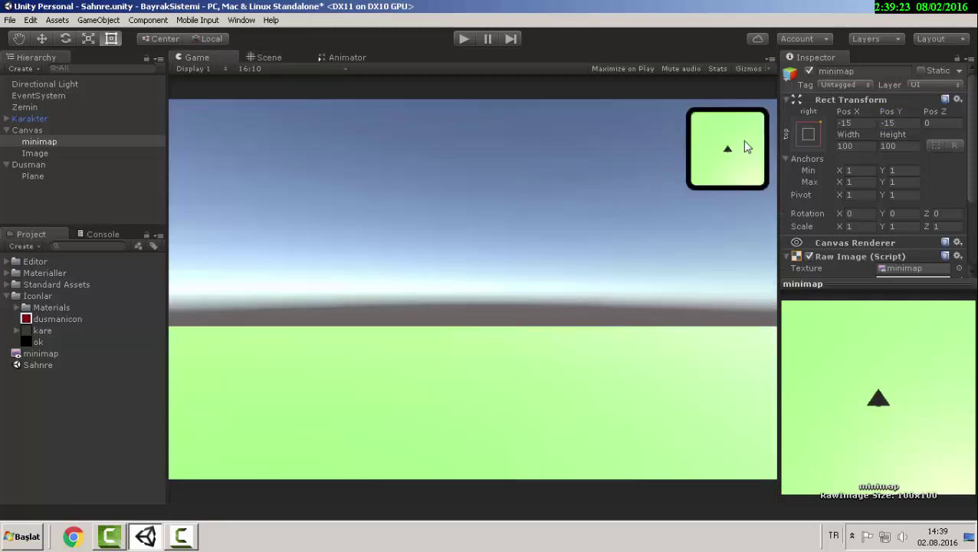
{"action": "left_click", "coordinate": [57, 193]}
{"action": "key", "text": "ctrl+s"}
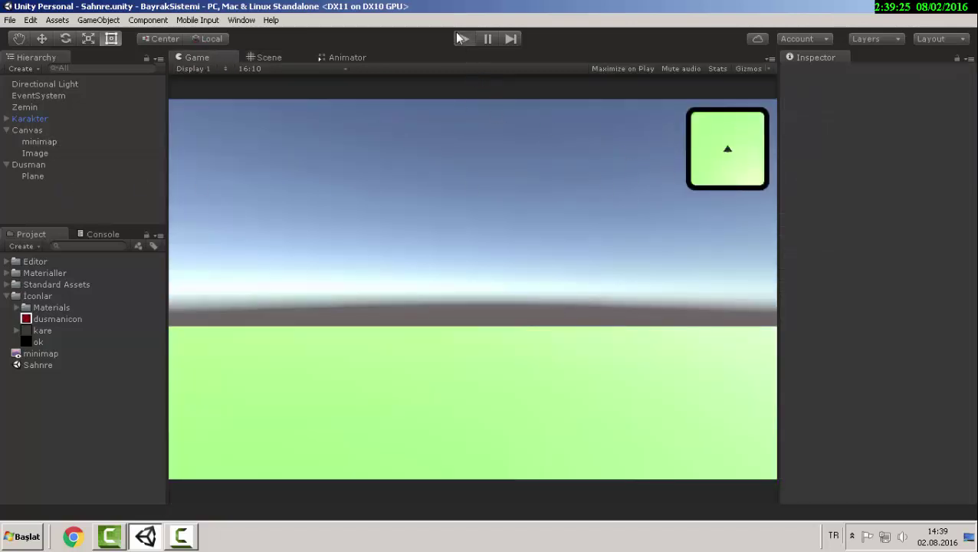
{"action": "left_click", "coordinate": [460, 39]}
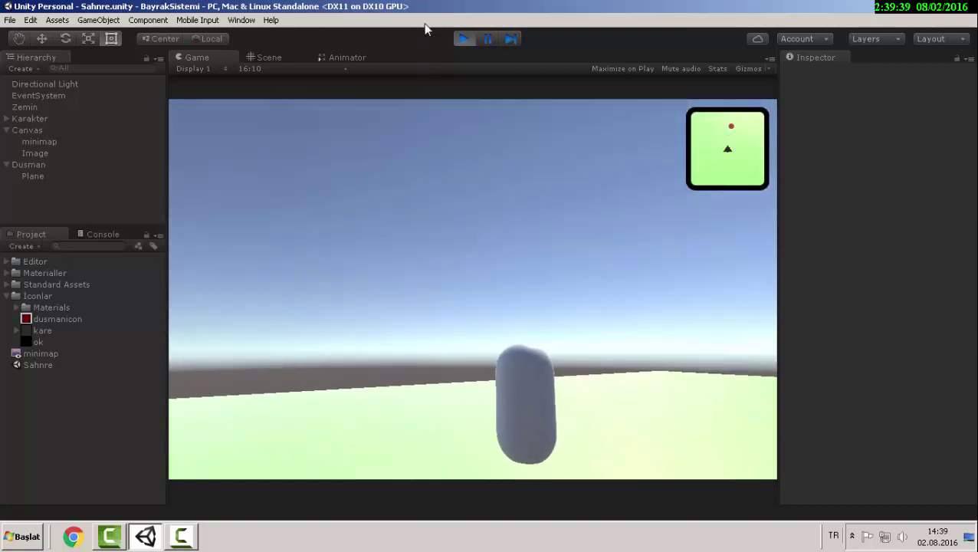
{"action": "left_click", "coordinate": [455, 37]}
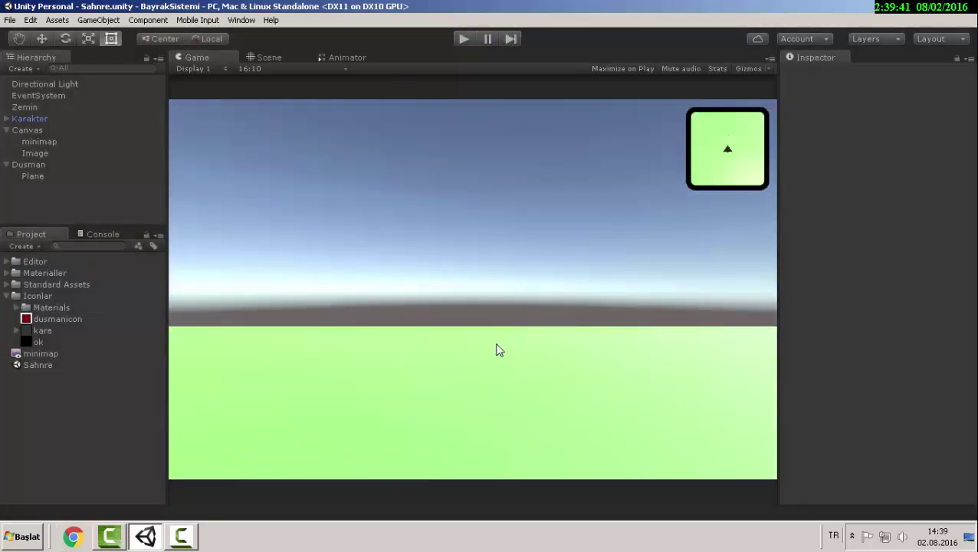